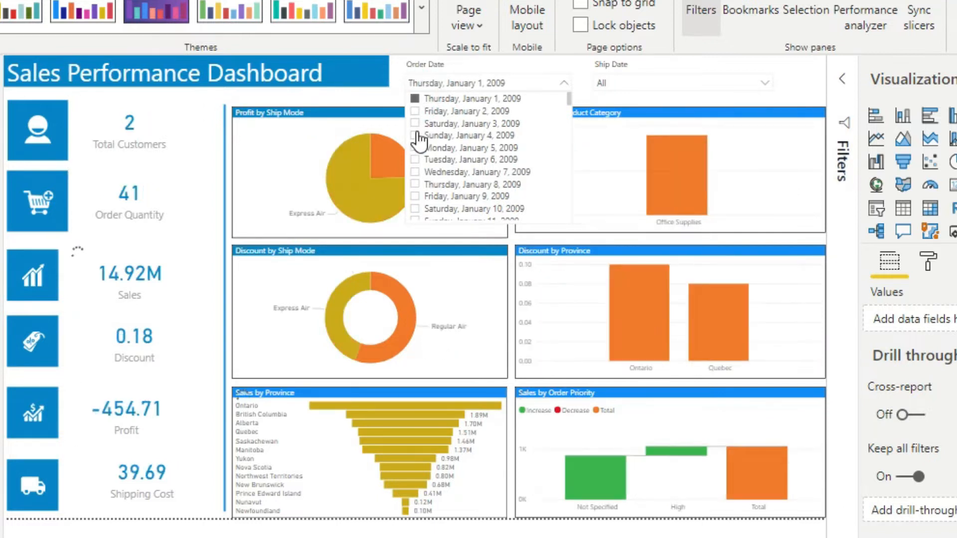
Examine how the finished dashboard responds to order dates January 6 and 9, 2009, and ship dates January 5 and 9, 2009.
left_click(415, 159)
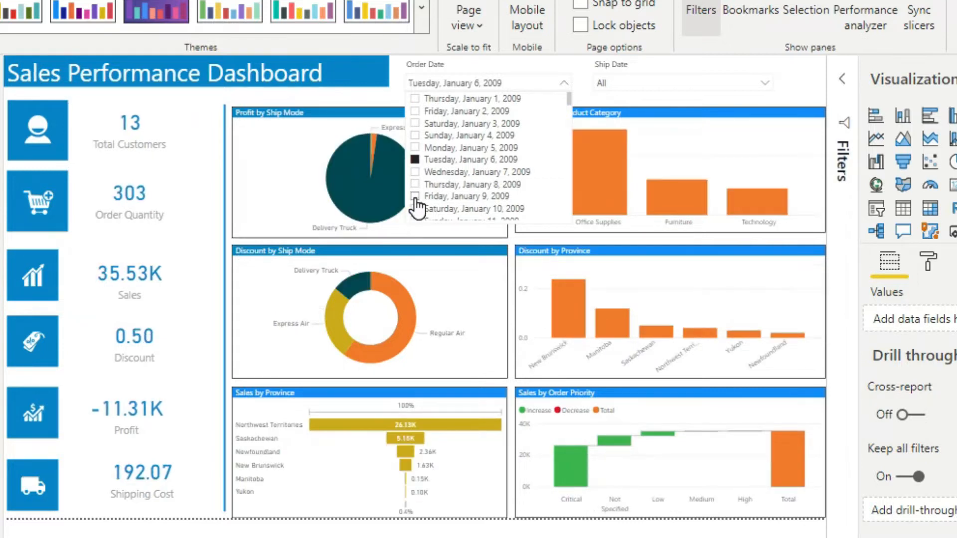
left_click(415, 196)
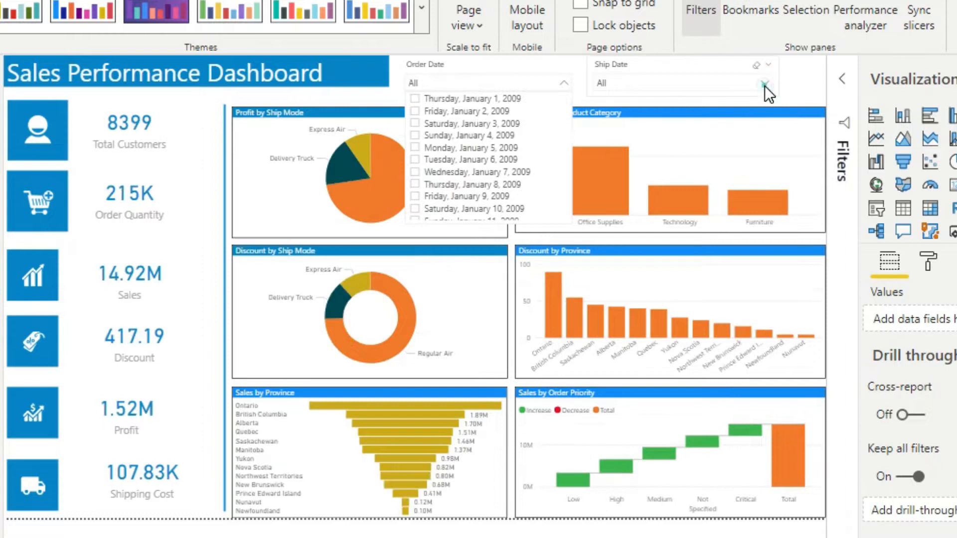
left_click(765, 85)
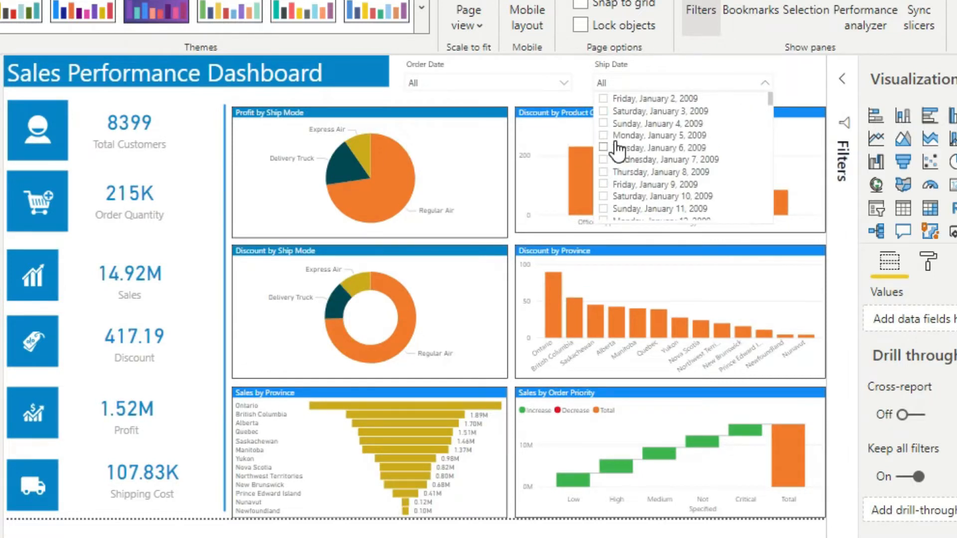
left_click(606, 138)
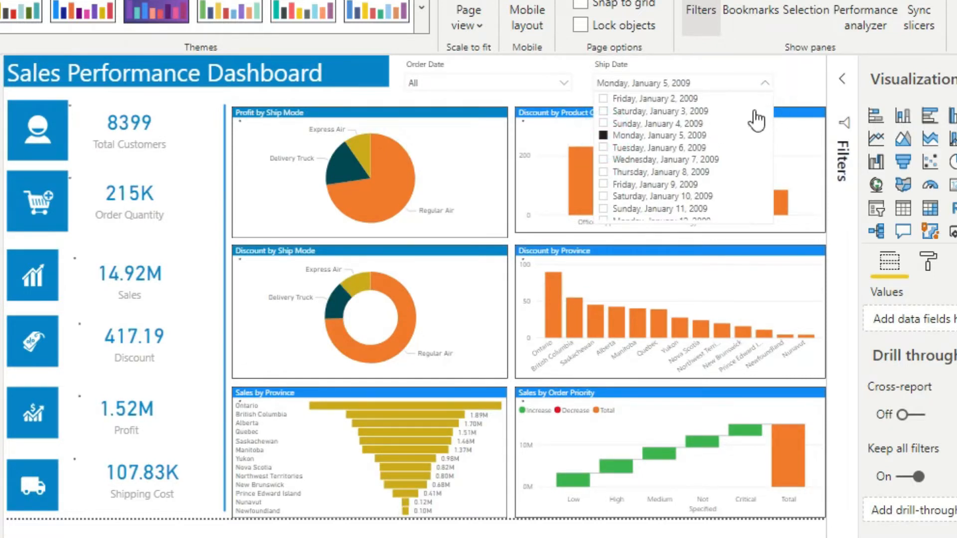
left_click(811, 70)
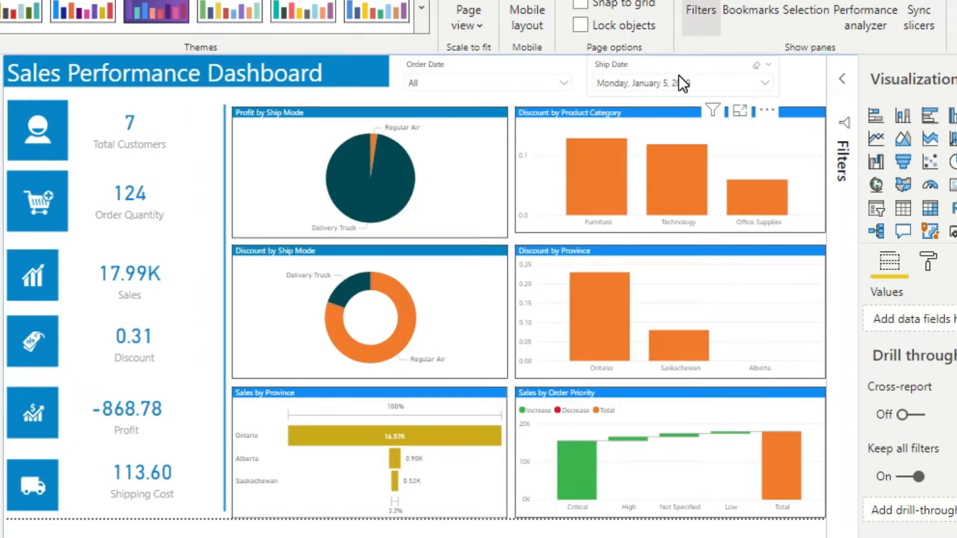
left_click(627, 83)
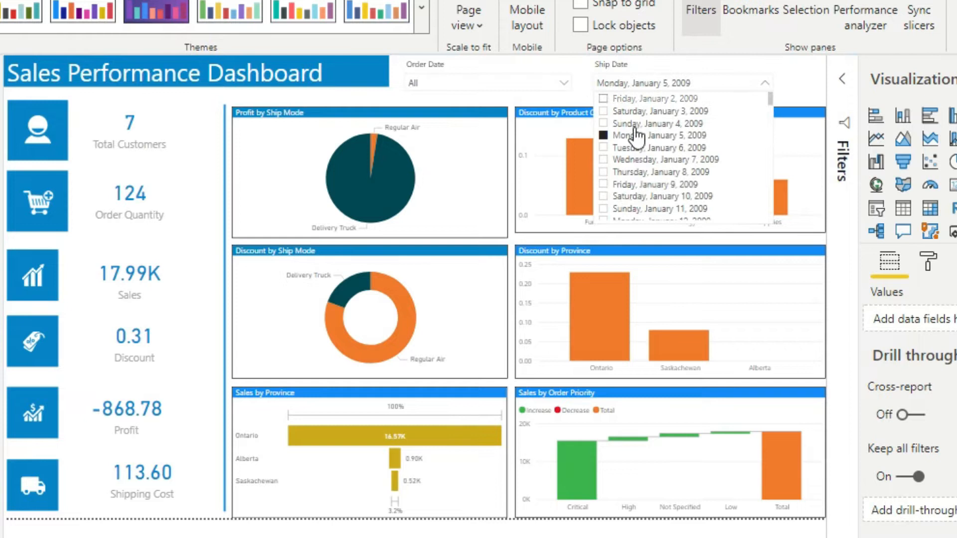
left_click(607, 185)
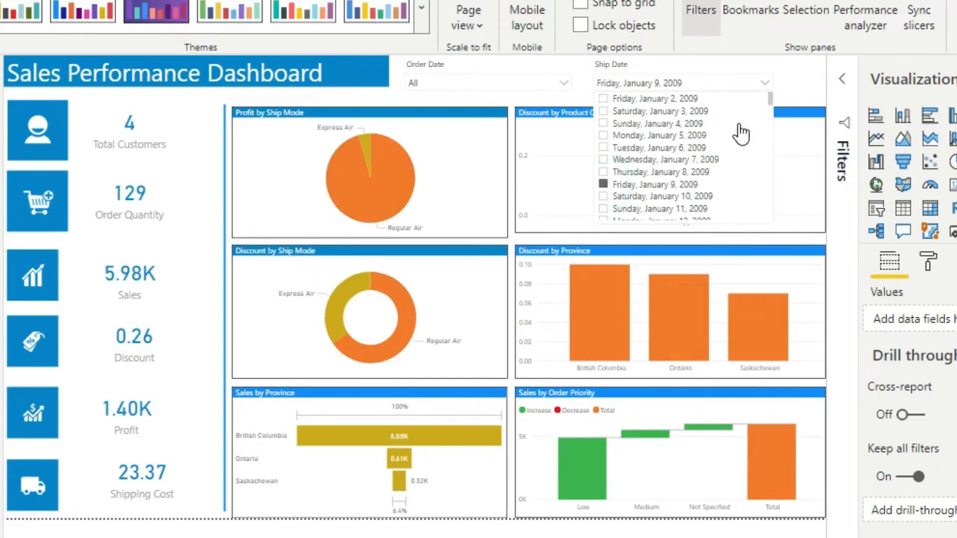
left_click(765, 64)
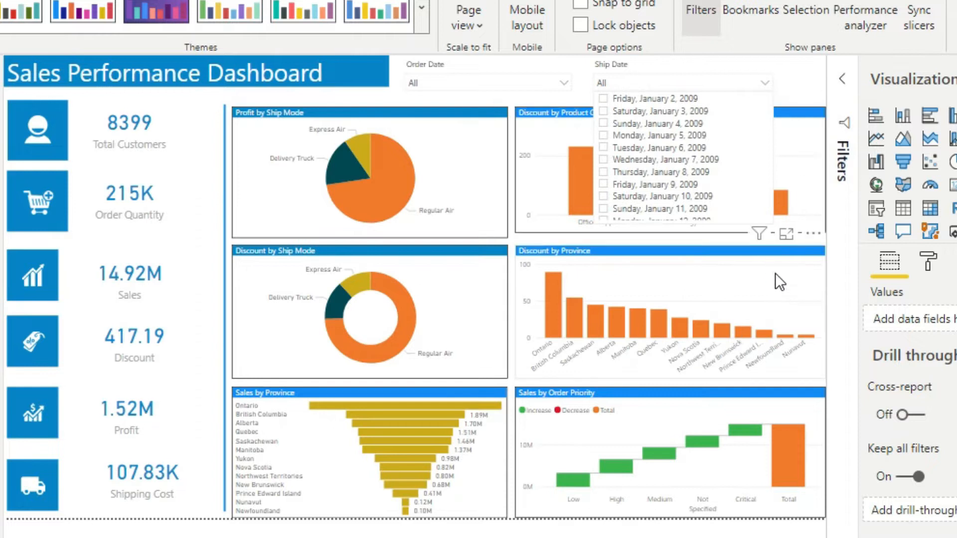
left_click(776, 273)
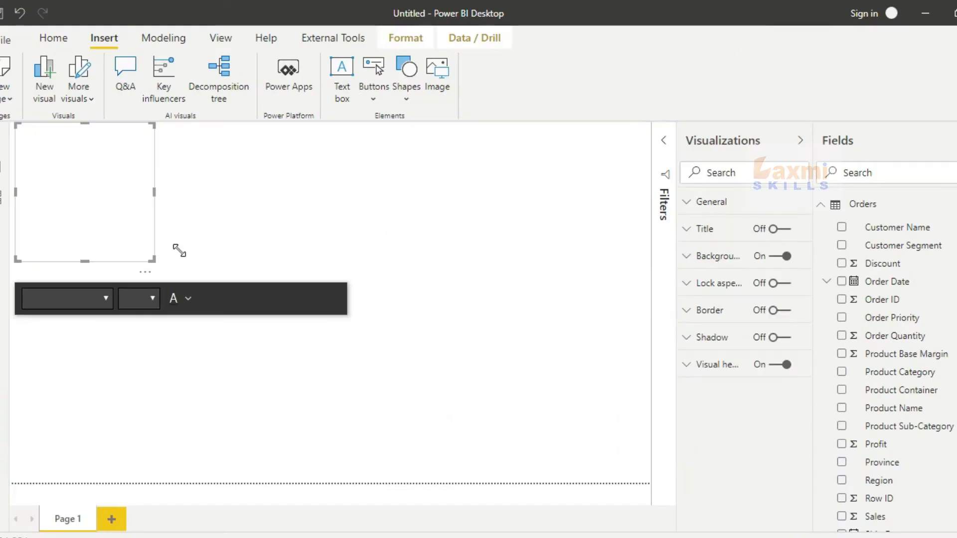
Widen and flatten the new text box and turn on its title with the text Sales Performance Dashboard.
left_click_drag(184, 247, 230, 180)
left_click(772, 230)
left_click(700, 237)
left_click(716, 273)
key("ctrl+v")
scroll(716, 352, "down", 2)
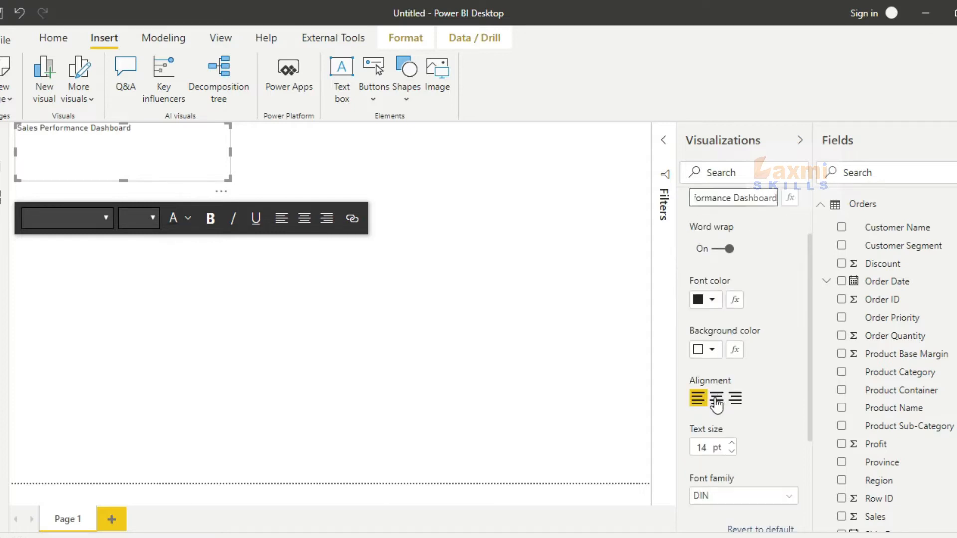
Format the Sales Performance Dashboard title with a blue background, white font colour and a 28 pt text size.
left_click(708, 349)
left_click(687, 292)
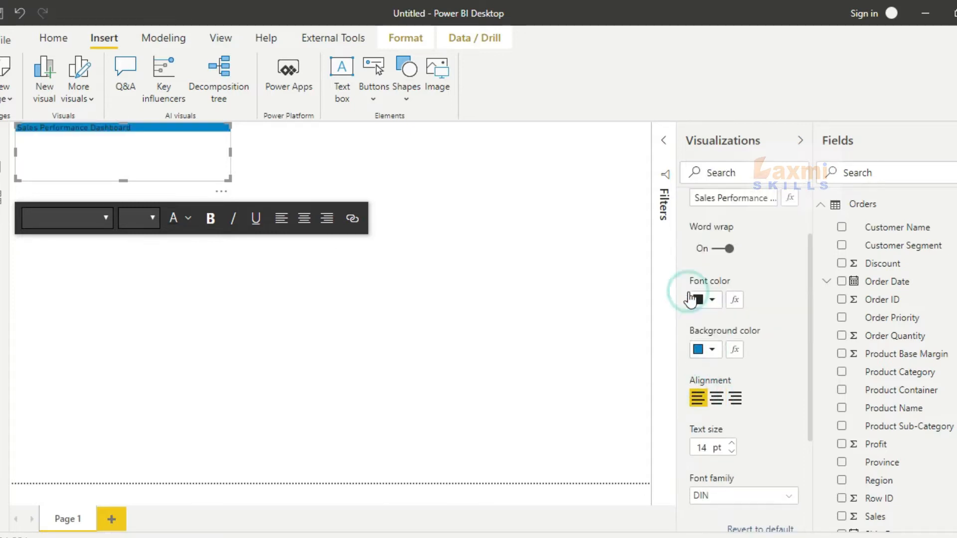
left_click(710, 301)
left_click(687, 330)
scroll(718, 372, "down", 1)
left_click(731, 368)
left_click(731, 368)
Resize the title text box into a slim banner and place it in the upper left of the page.
left_click_drag(230, 180, 273, 146)
left_click(272, 146)
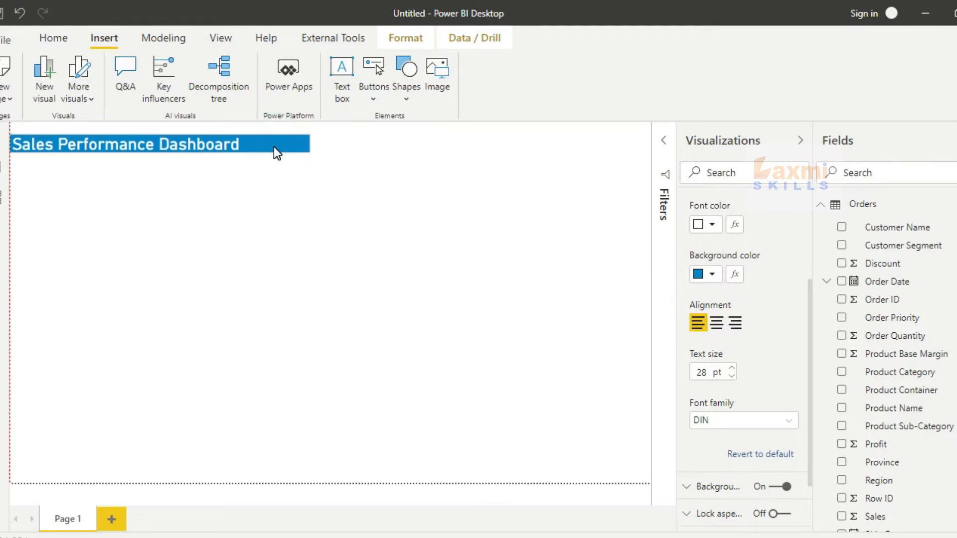
left_click(274, 147)
left_click(171, 259)
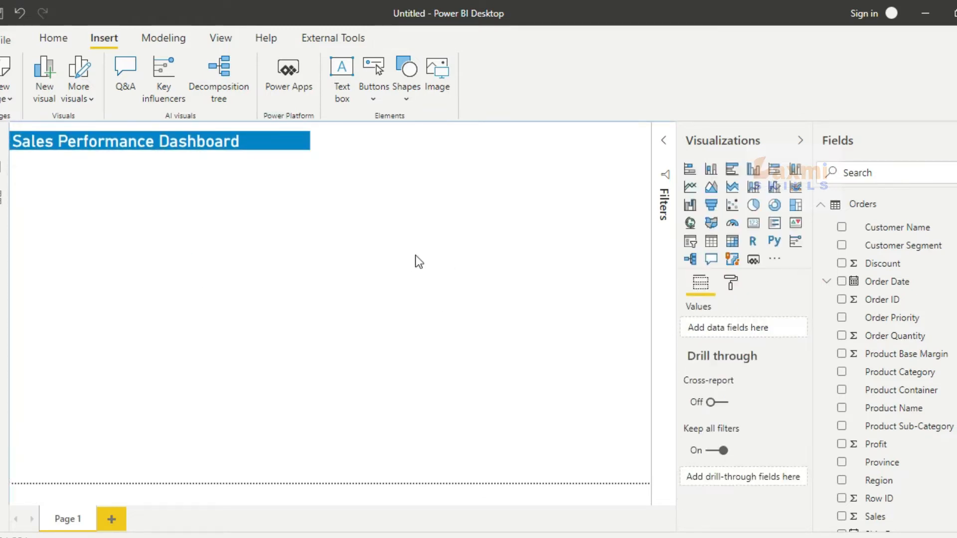
Insert the customer-icon-blue image on the page and slightly shrink its frame.
left_click(434, 80)
left_click(477, 164)
double_click(477, 164)
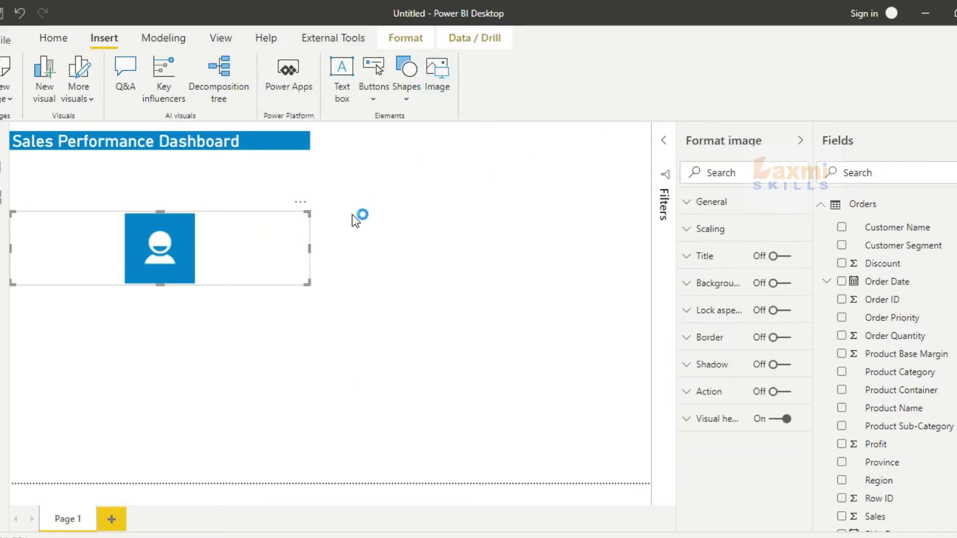
left_click_drag(306, 282, 297, 264)
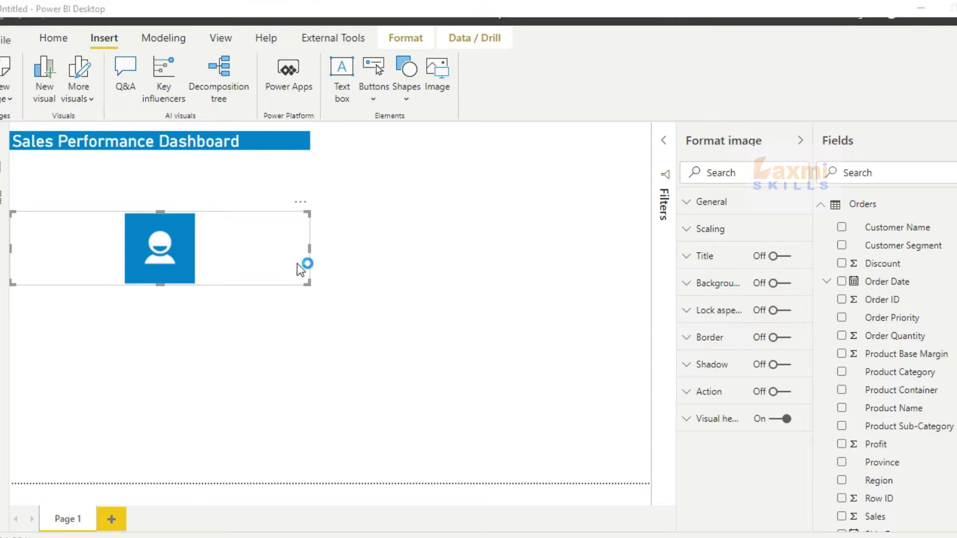
Insert the discouts-icon-blue and profit-blue images on the page.
left_click(437, 75)
left_click(588, 165)
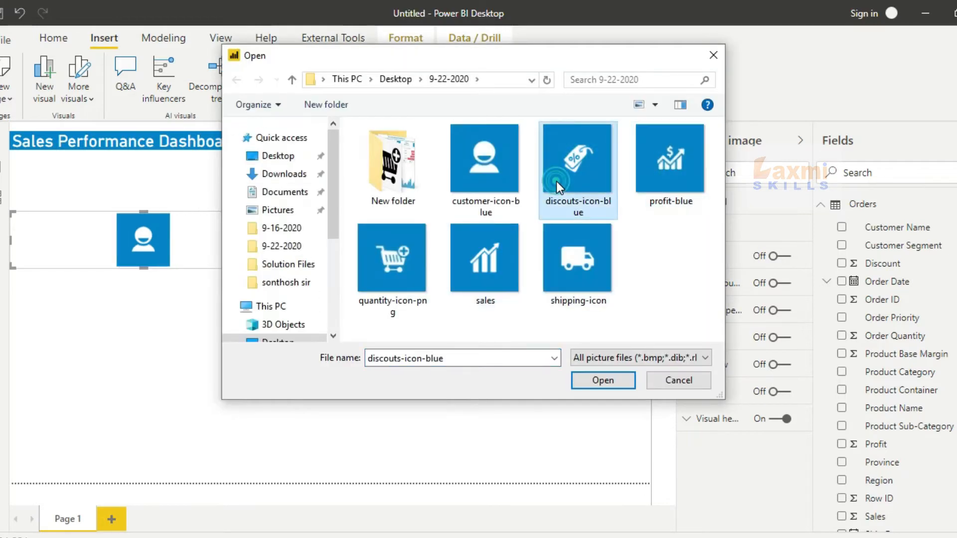
double_click(556, 181)
left_click(428, 81)
double_click(643, 172)
Insert the quantity-icon-png, sales and shipping-icon images on the page.
left_click(437, 74)
double_click(392, 258)
left_click(437, 75)
left_click(458, 265)
double_click(459, 265)
left_click(437, 74)
left_click(544, 259)
double_click(544, 258)
Shrink the customer icon and place it at the left edge of the page, below the title banner.
left_click(139, 259)
left_click_drag(271, 265, 33, 180)
left_click(67, 216)
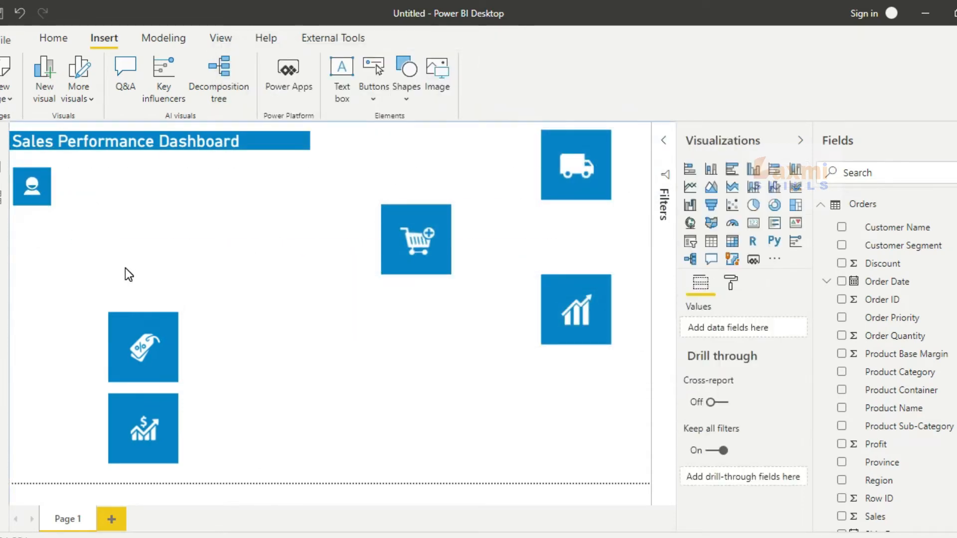
Move the quantity cart icon below the customer icon and shrink it to a matching size.
left_click_drag(346, 240, 74, 246)
left_click_drag(274, 279, 50, 250)
left_click(107, 261)
left_click(135, 225)
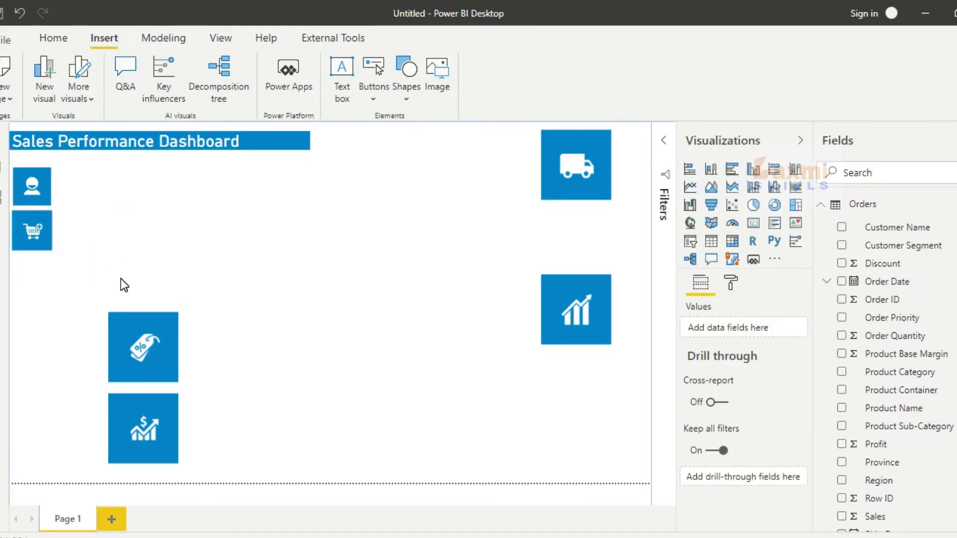
Shrink the sales icon, place it third in the icon column, and lower the quantity icon slightly to space them.
left_click_drag(576, 315, 81, 316)
left_click_drag(155, 326, 36, 289)
left_click_drag(27, 240, 25, 239)
left_click(187, 261)
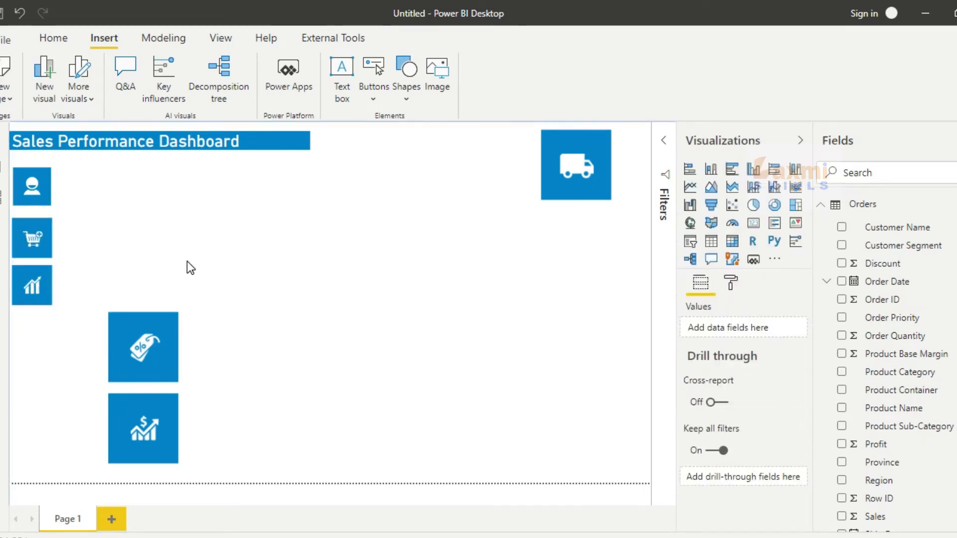
Move the discount tag icon below the sales icon and shrink it to match the column.
left_click(81, 368)
left_click_drag(292, 399, 53, 354)
left_click(147, 332)
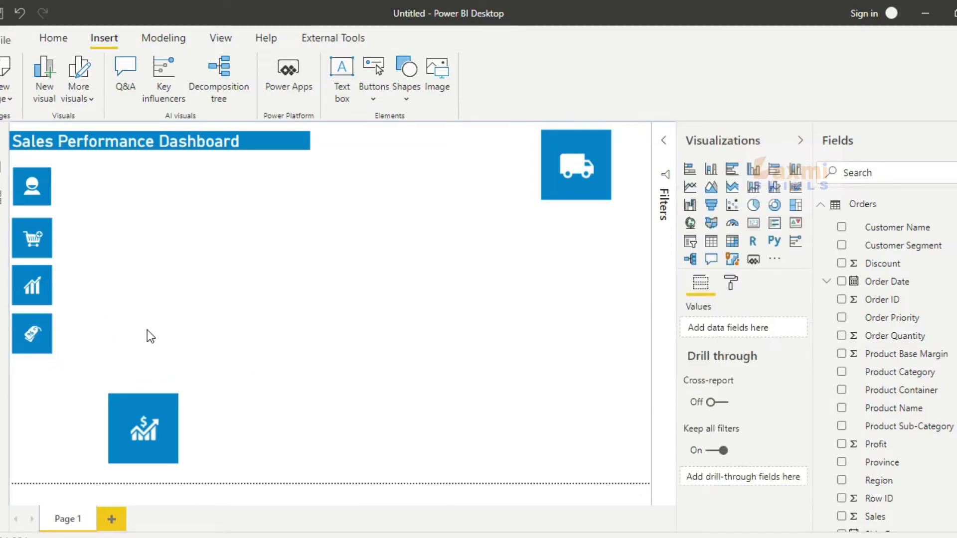
Shrink the profit icon below the discount icon and place the shipping icon at the foot of the column.
left_click_drag(145, 420, 52, 392)
left_click_drag(275, 434, 44, 397)
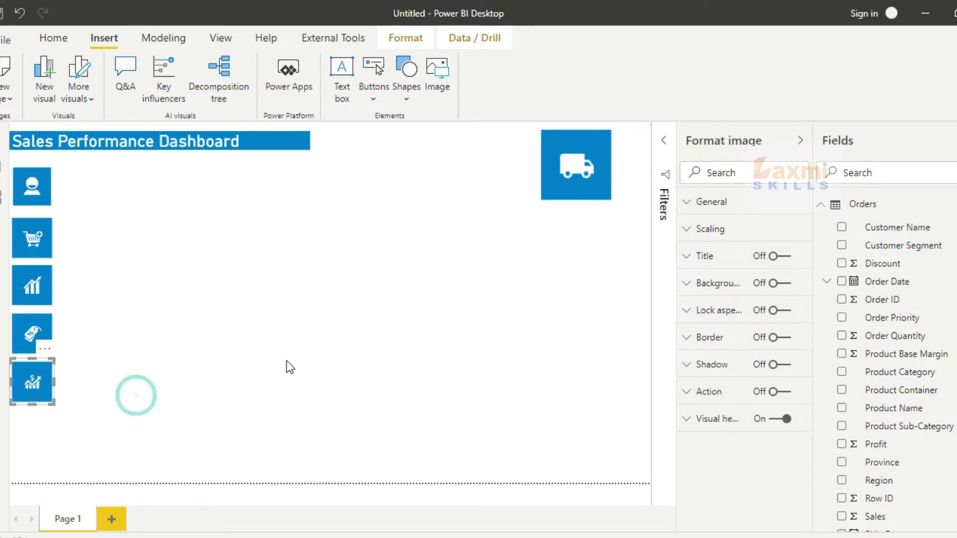
left_click_drag(561, 178, 38, 447)
Adjust the spacing of the icon column, moving the customer icon down closer to the quantity icon.
left_click_drag(31, 390, 33, 392)
left_click_drag(37, 286, 37, 285)
left_click_drag(33, 192, 54, 209)
left_click(102, 218)
left_click(20, 207)
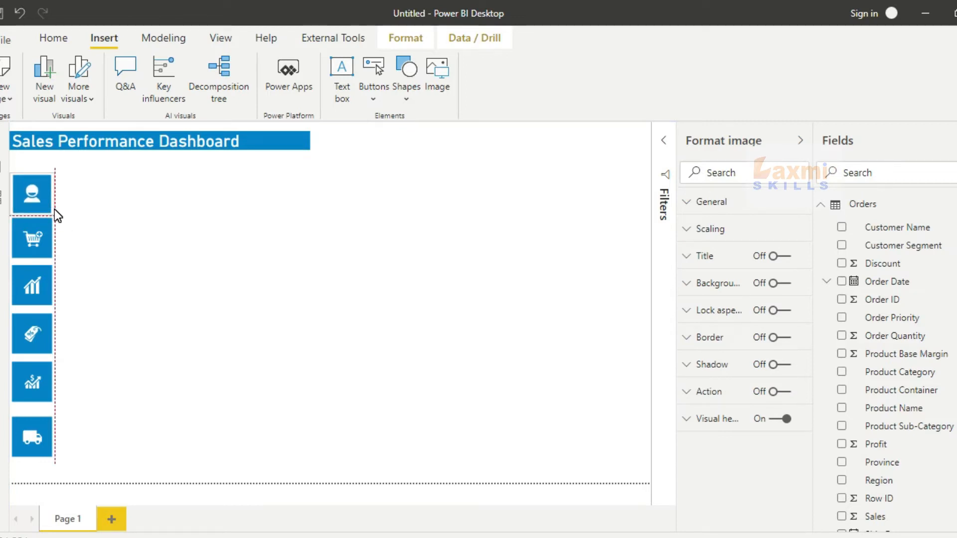
left_click(112, 223)
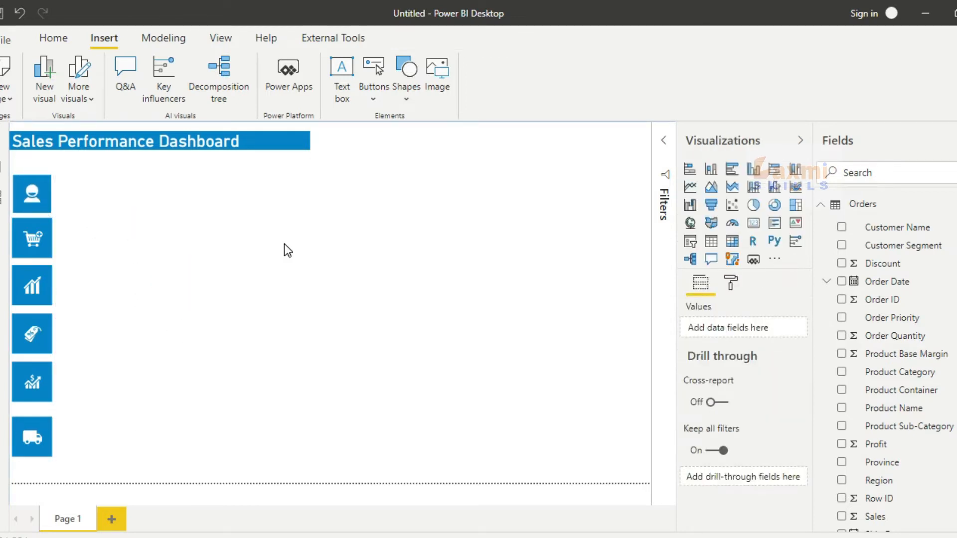
Add a card showing Total Customers, shrink it beside the customer icon, and align the icon with it.
left_click(752, 224)
scroll(875, 372, "down", 3)
left_click(841, 482)
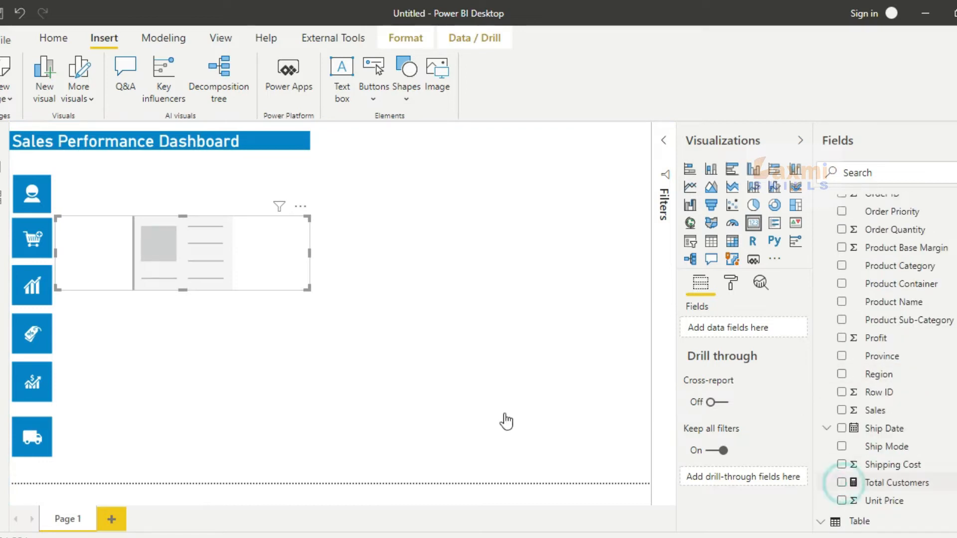
left_click_drag(246, 249, 246, 228)
left_click_drag(313, 253, 155, 197)
left_click(23, 182)
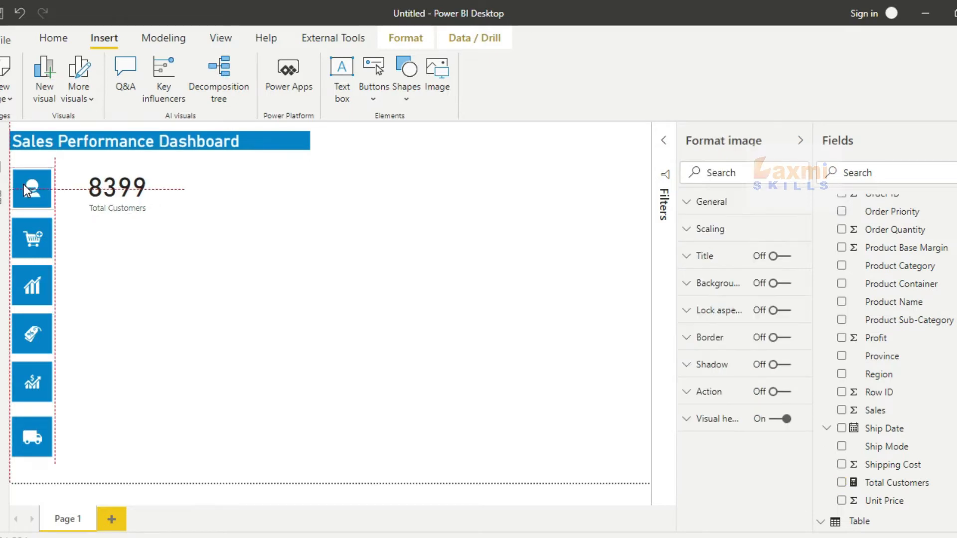
Set the data label colour of the Total Customers card to blue.
left_click(139, 200)
left_click(705, 366)
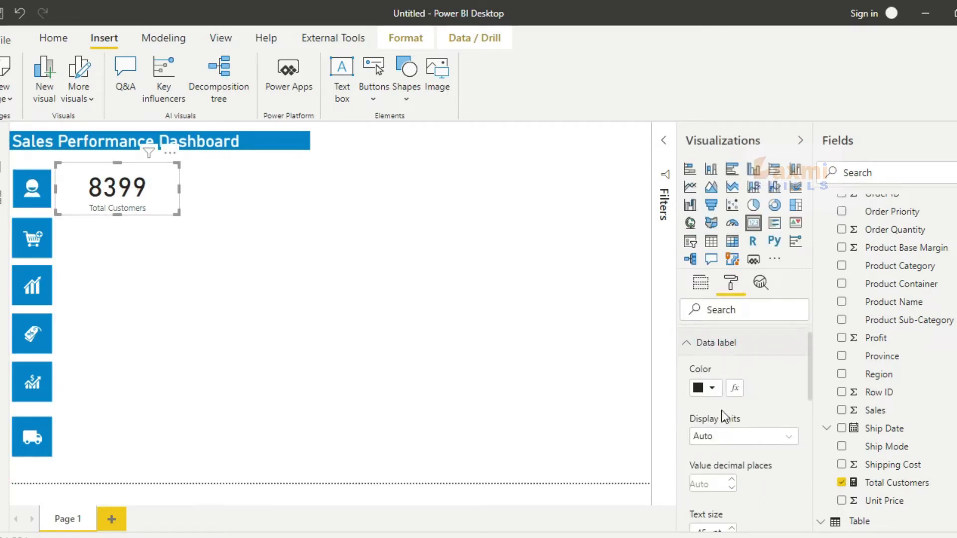
left_click(707, 407)
left_click(693, 347)
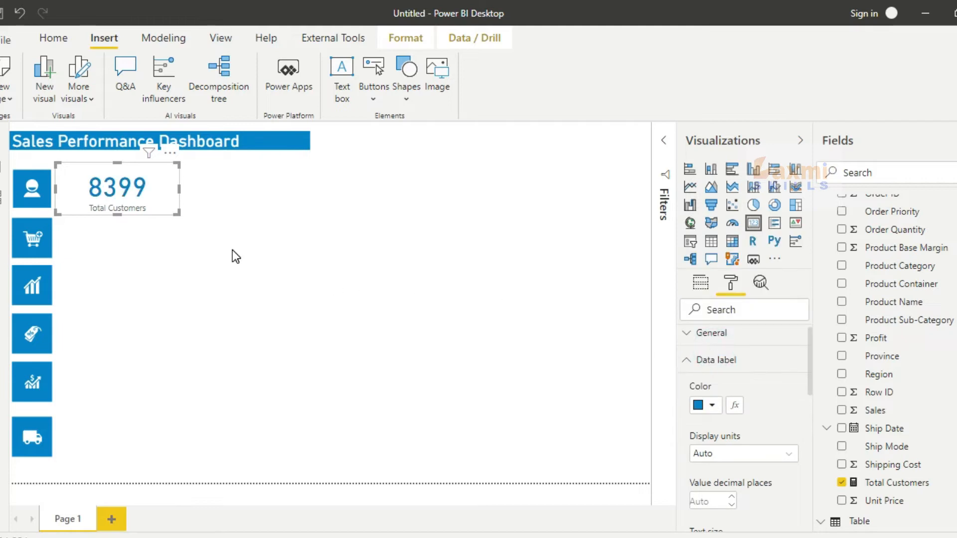
Narrow the Total Customers card and raise it slightly beside the customer icon.
left_click_drag(177, 211, 156, 212)
left_click(214, 229)
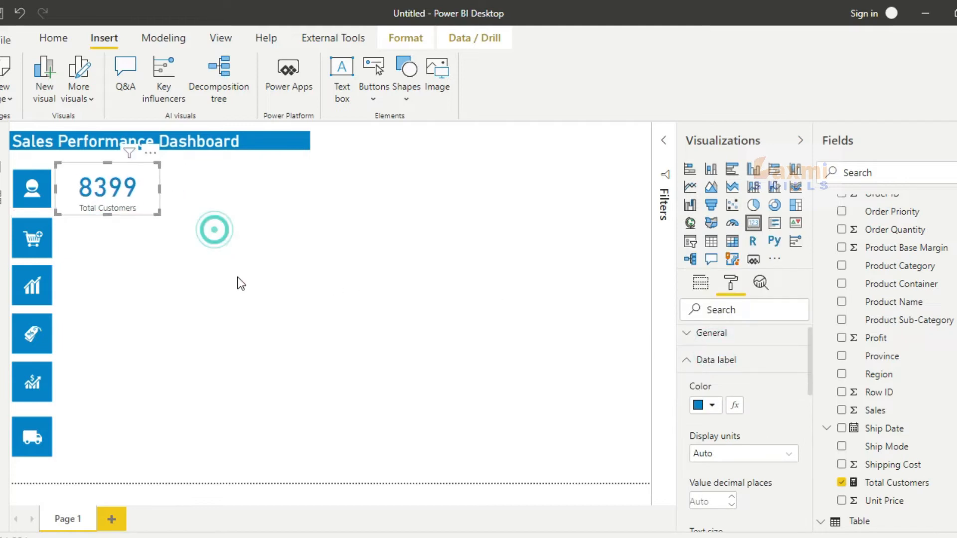
left_click(121, 199)
left_click_drag(31, 187, 66, 187)
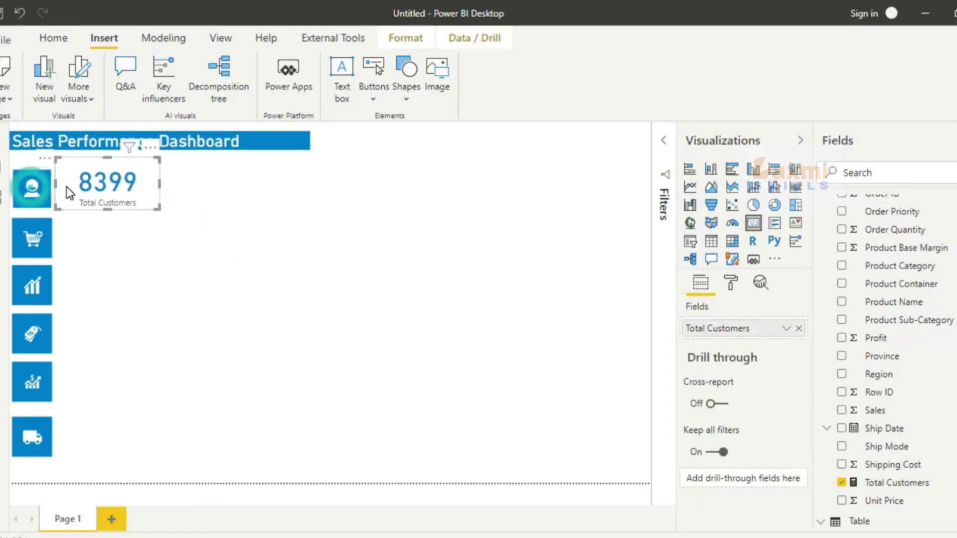
Reposition the Total Customers card and the customer icon so they line up side by side below the title banner.
left_click_drag(142, 196, 177, 199)
left_click_drag(92, 212, 213, 207)
left_click_drag(69, 191, 120, 247)
left_click_drag(174, 195, 56, 187)
left_click_drag(118, 240, 34, 182)
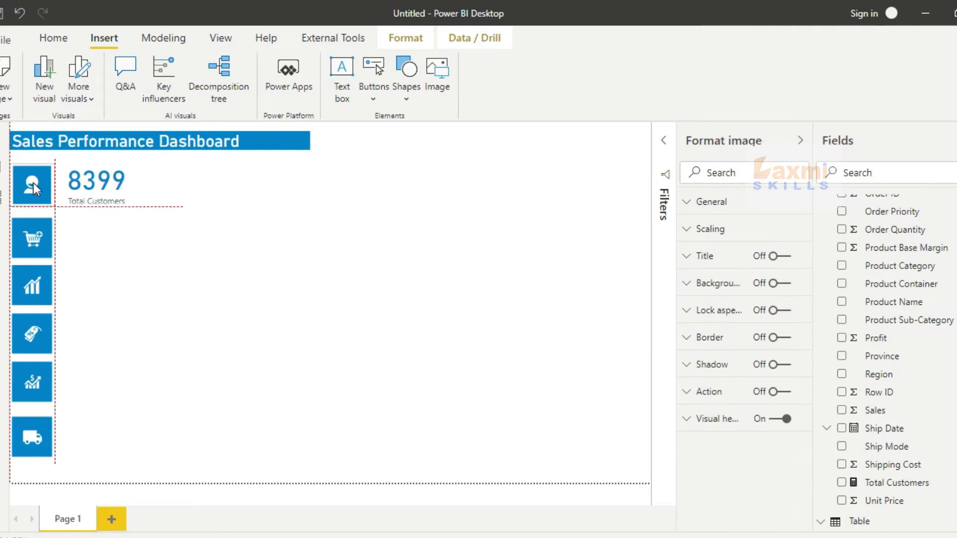
left_click(126, 257)
left_click_drag(116, 191, 194, 214)
mouse_move(31, 182)
left_mouse_down()
mouse_move(113, 200)
mouse_move(35, 184)
left_mouse_up()
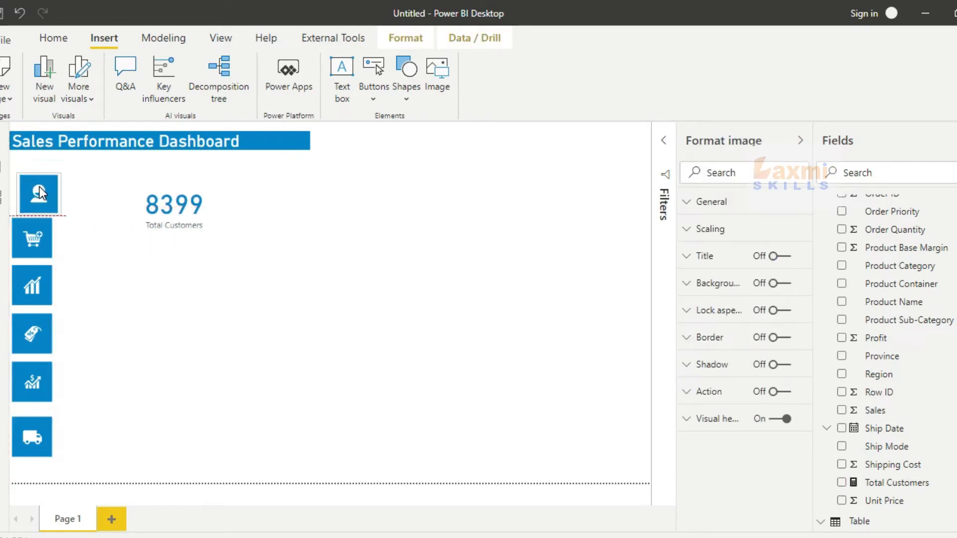
left_click_drag(199, 222, 125, 187)
left_click(220, 227)
left_click(217, 214)
Enlarge the customer icon and place it directly below the title banner.
left_click(22, 183)
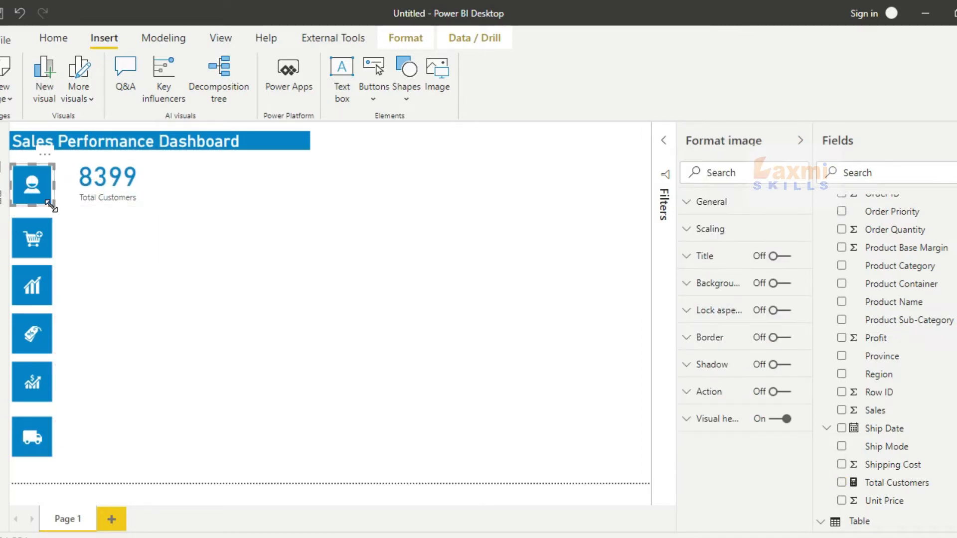
left_click_drag(43, 187, 41, 188)
left_click(206, 211)
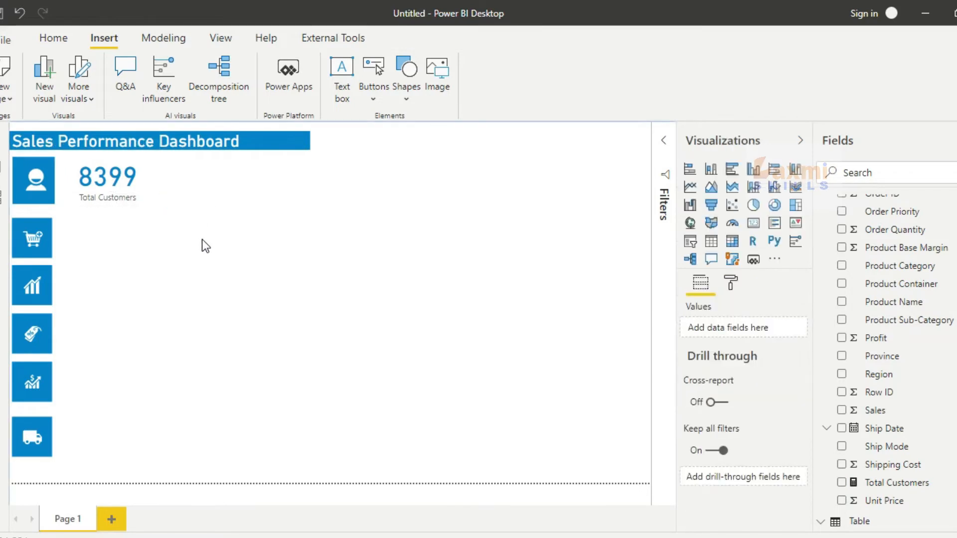
Move the quantity cart icon up, closer to the enlarged customer icon.
mouse_move(44, 241)
left_mouse_down()
mouse_move(50, 223)
mouse_move(44, 231)
left_mouse_up()
left_click_drag(51, 248, 58, 257)
left_click(111, 256)
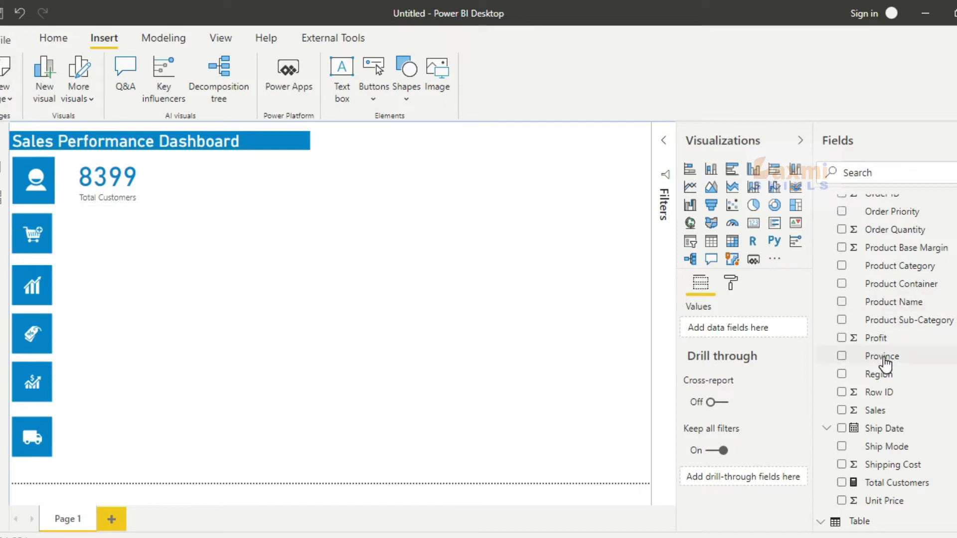
Add a card visual showing the Order Quantity field.
scroll(880, 359, "up", 3)
left_click(753, 223)
left_click(841, 335)
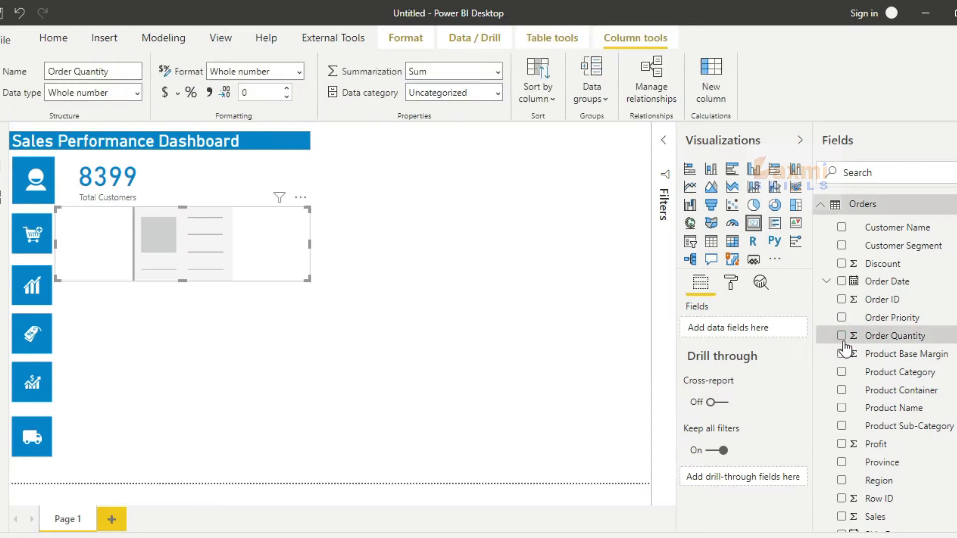
Color the Order Quantity card's value blue and shrink the card to fit beside the cart icon.
left_click(730, 282)
scroll(736, 417, "down", 2)
scroll(735, 418, "up", 3)
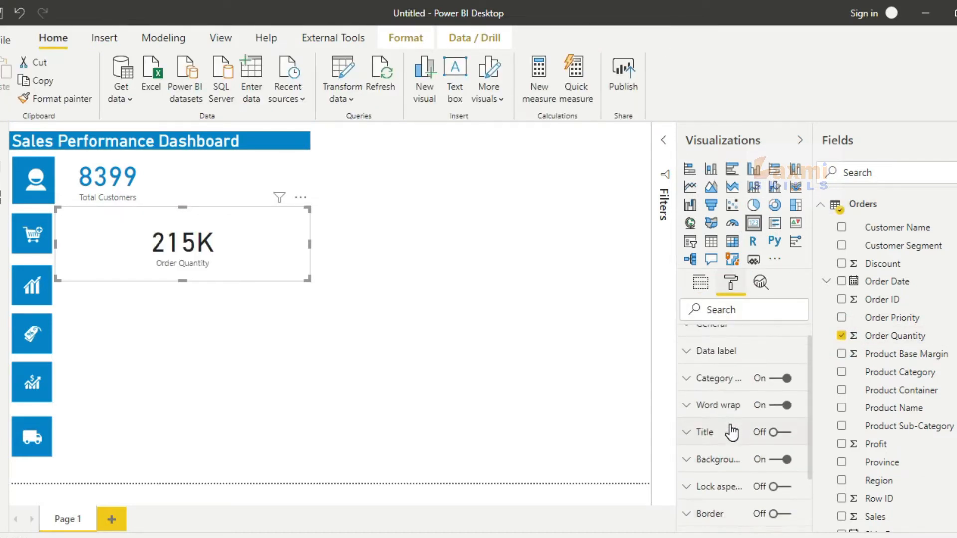
left_click(732, 377)
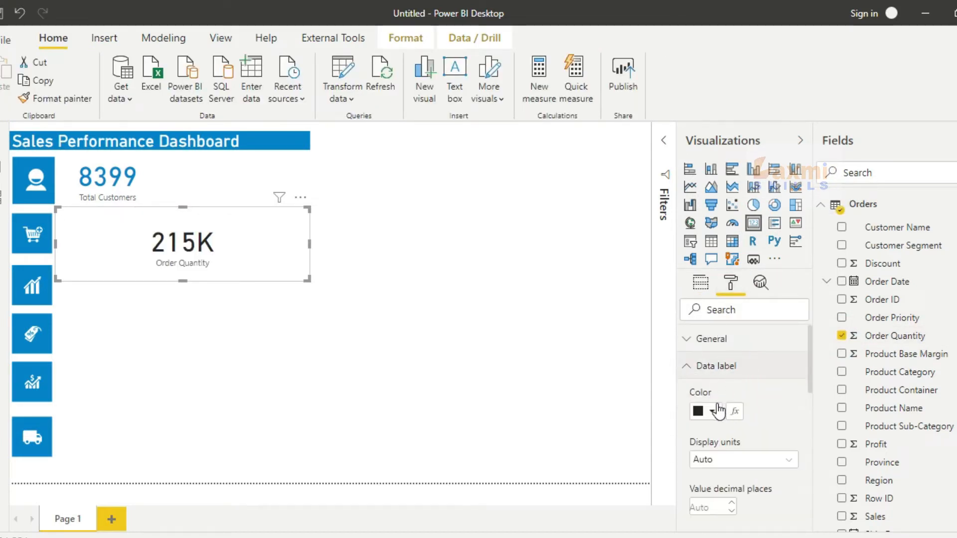
left_click(716, 410)
left_click_drag(701, 356, 305, 317)
left_click(712, 413)
left_click(700, 354)
left_click_drag(307, 282, 160, 263)
left_click(260, 295)
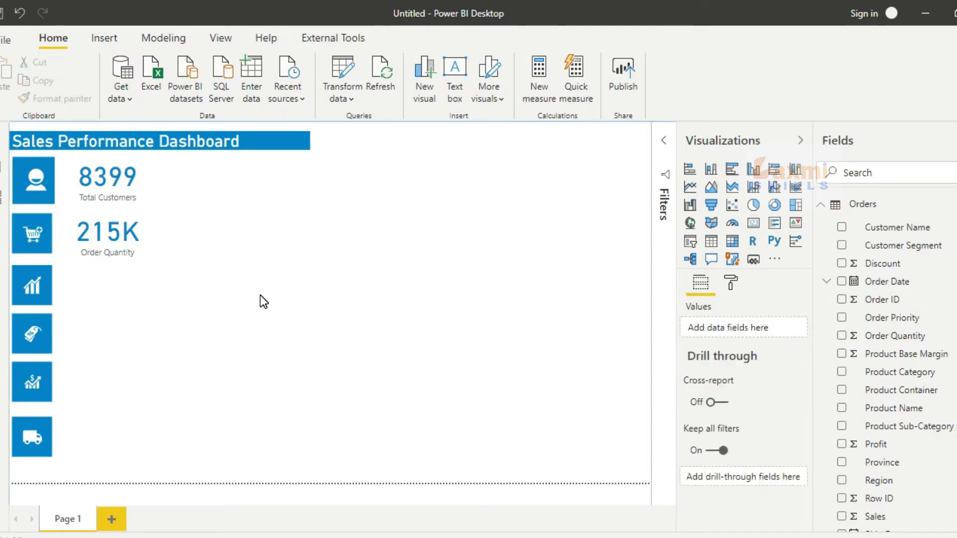
Add a card visual showing Sales, shrunk and placed beside the bar chart icon below the Order Quantity card.
left_click(753, 223)
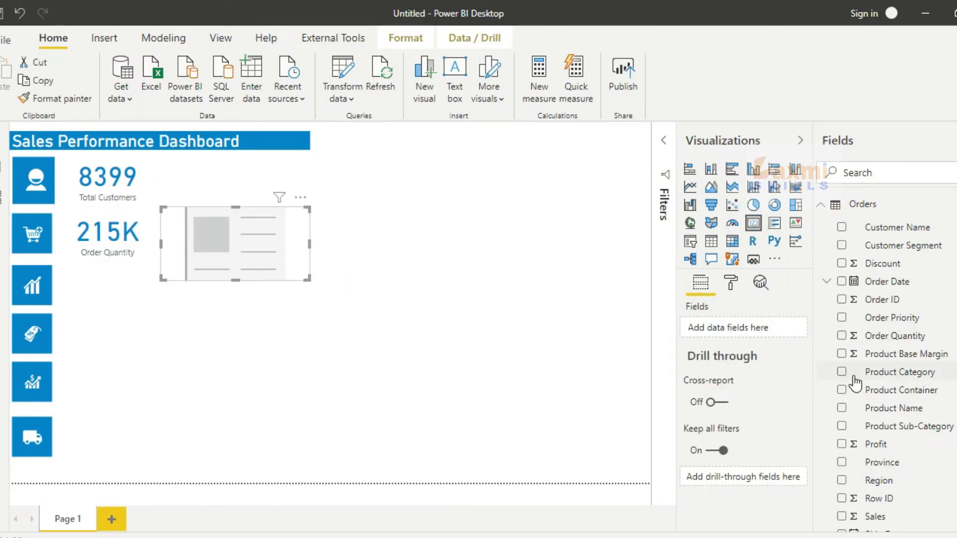
scroll(887, 349, "down", 2)
left_click(842, 441)
left_click_drag(277, 262, 148, 314)
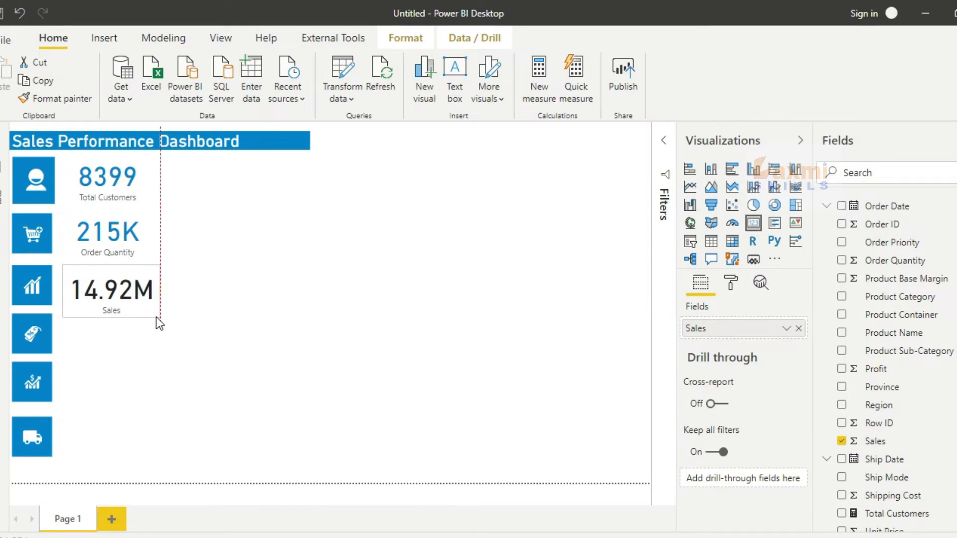
Color the Sales card's value the same blue as the other cards.
left_click(730, 283)
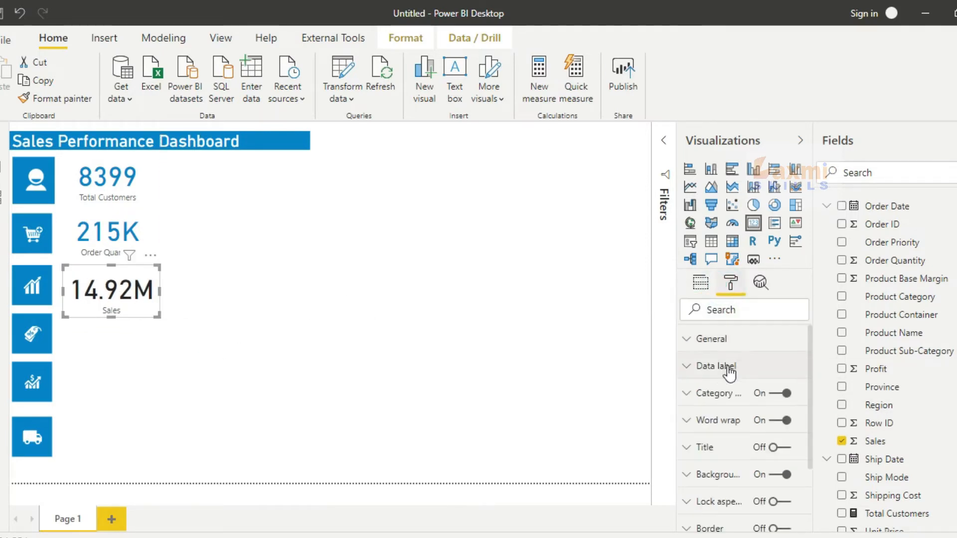
left_click(710, 364)
left_click(712, 411)
left_click(700, 354)
left_click(343, 309)
Add a card visual showing Discount and shrink it to fit directly below the Sales card.
left_click(753, 224)
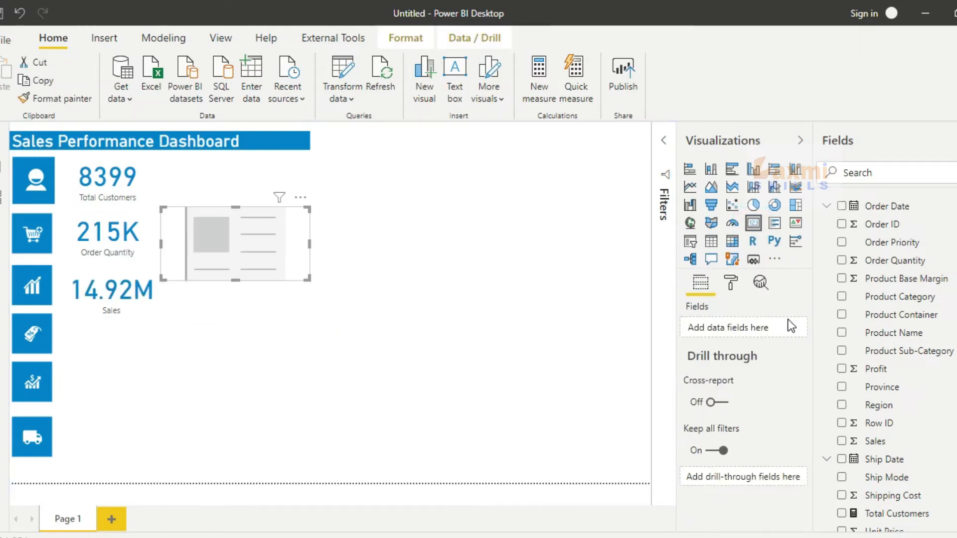
scroll(895, 461, "down", 1)
scroll(895, 461, "up", 3)
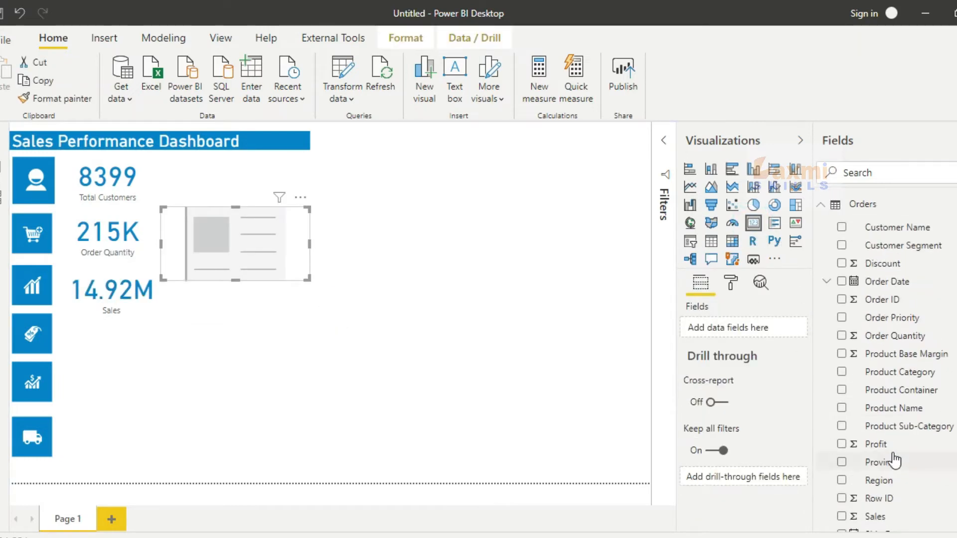
left_click(841, 265)
left_click_drag(241, 250, 133, 373)
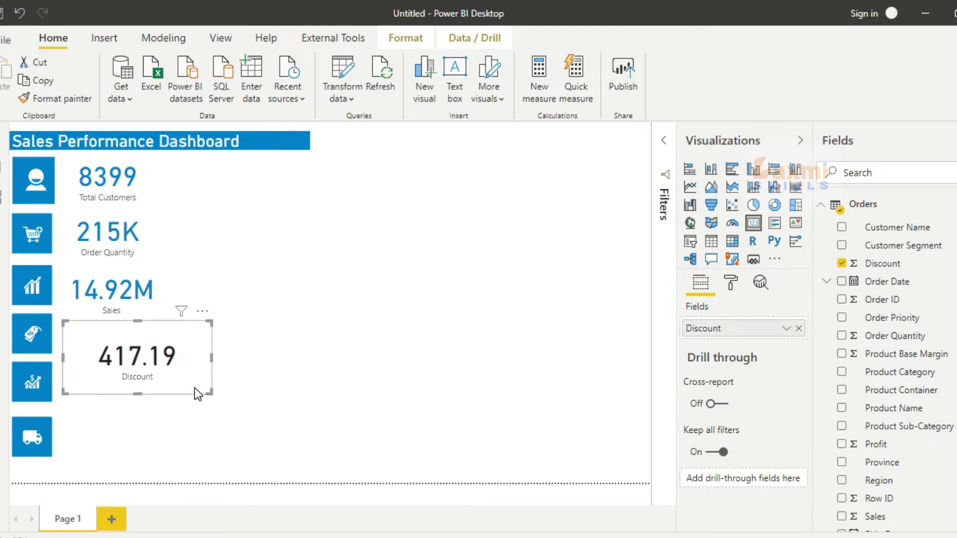
left_click_drag(208, 390, 160, 369)
Color the Discount card's value the same blue as the Sales value.
left_click(730, 282)
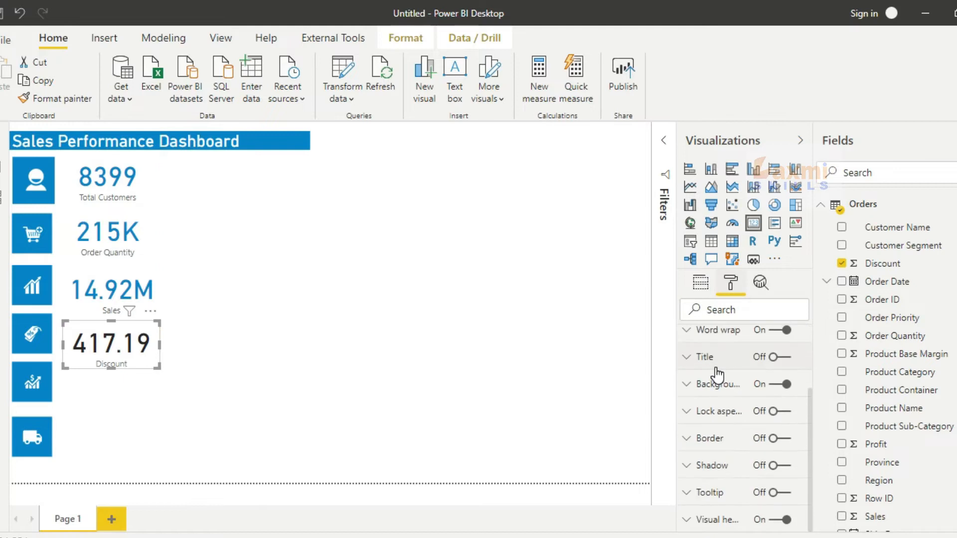
left_click(714, 367)
left_click(707, 411)
left_click(695, 349)
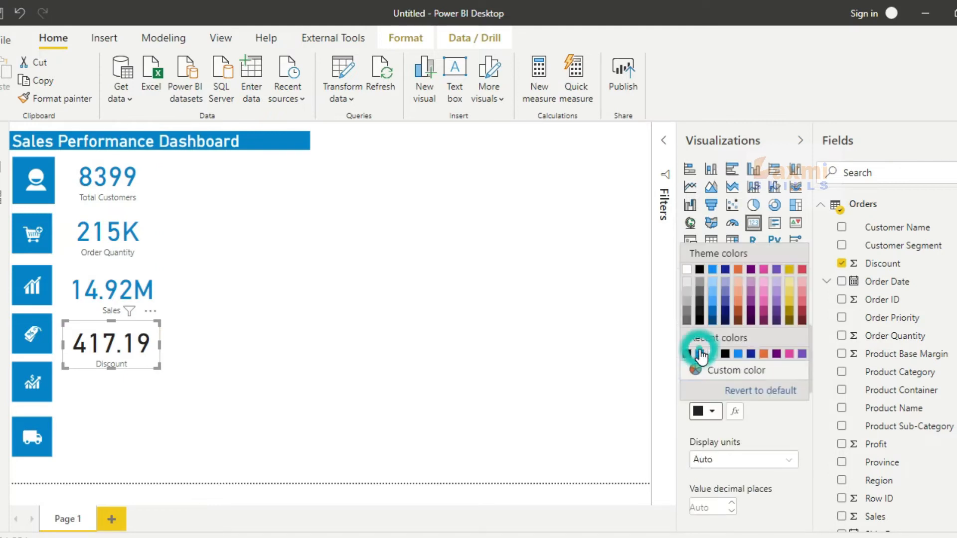
left_click(437, 277)
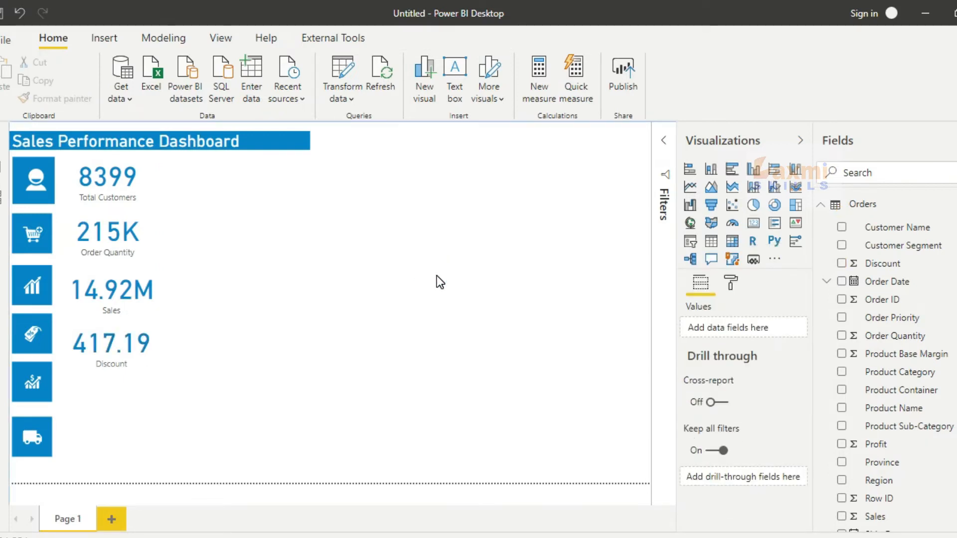
Add a card visual showing Profit, shrunk and placed below the Discount card.
left_click(753, 223)
scroll(865, 459, "down", 3)
left_click(842, 338)
mouse_move(305, 269)
left_mouse_down()
mouse_move(179, 433)
mouse_move(201, 428)
mouse_move(207, 442)
mouse_move(147, 425)
left_mouse_up()
Color the Profit card's value the same blue as the cards above it.
left_click(730, 282)
scroll(721, 416, "down", 3)
scroll(716, 449, "up", 3)
left_click(713, 365)
left_click(713, 412)
left_click(693, 352)
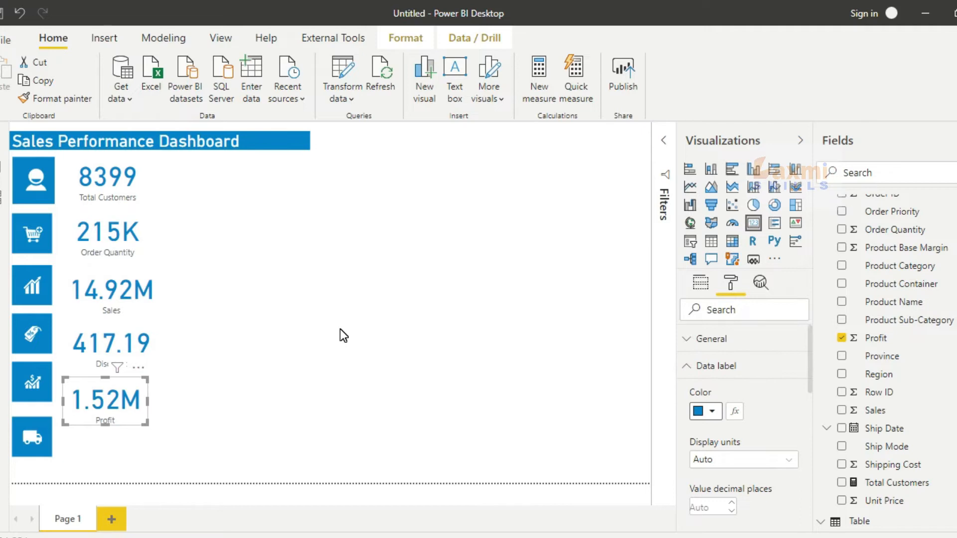
left_click(340, 329)
Add a card visual showing Shipping Cost, shrunk and placed below the Profit card beside the truck icon.
left_click(753, 223)
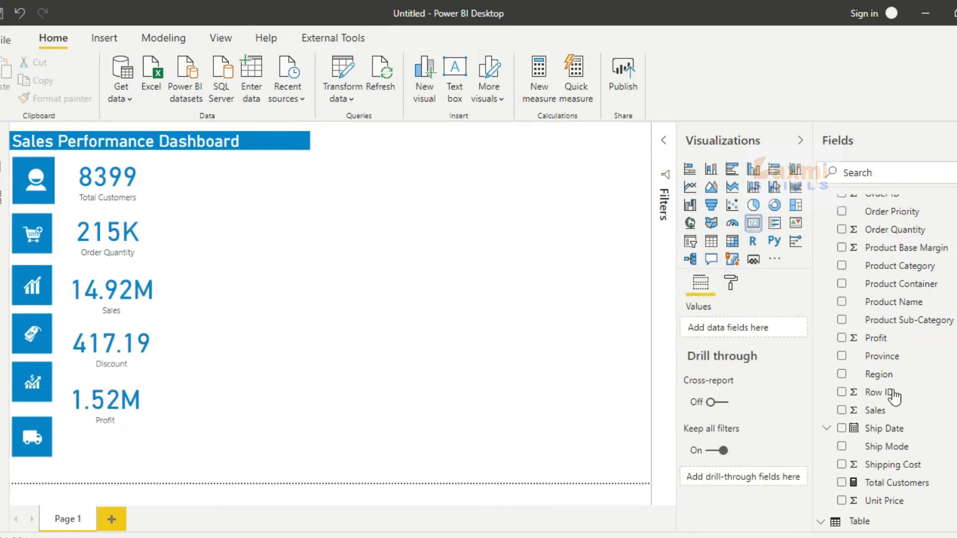
left_click(849, 467)
left_click_drag(294, 267, 121, 477)
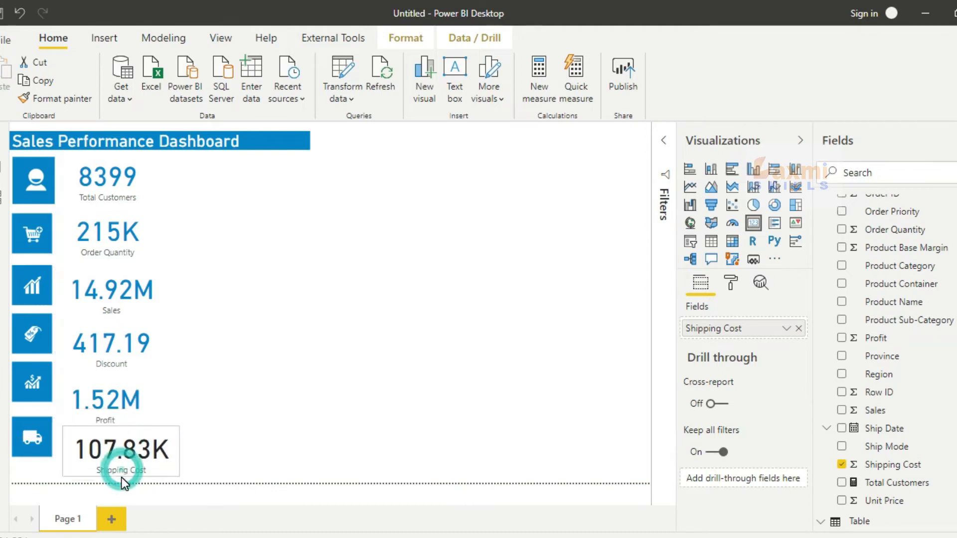
Color the Shipping Cost card's value the same blue as the other KPI values.
left_click(729, 284)
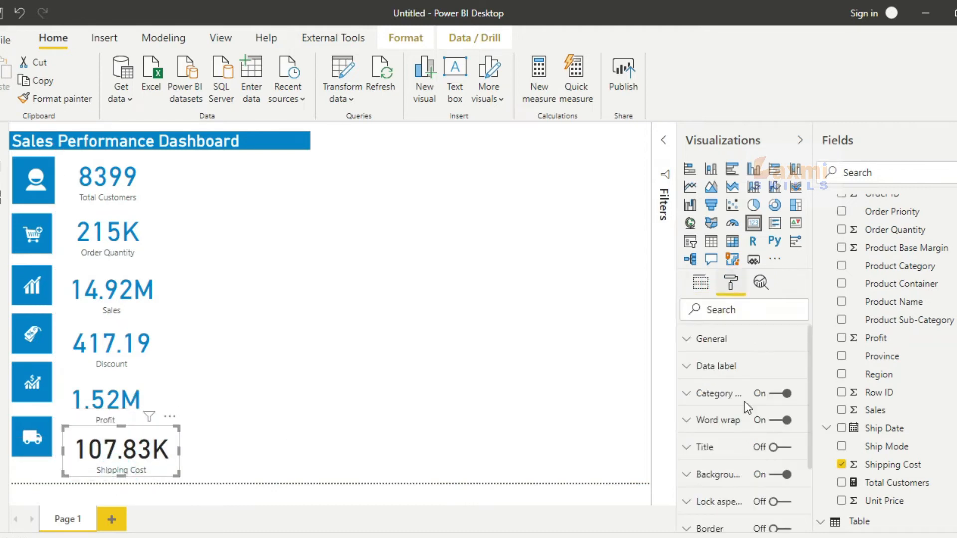
left_click(713, 365)
left_click(711, 411)
left_click(695, 353)
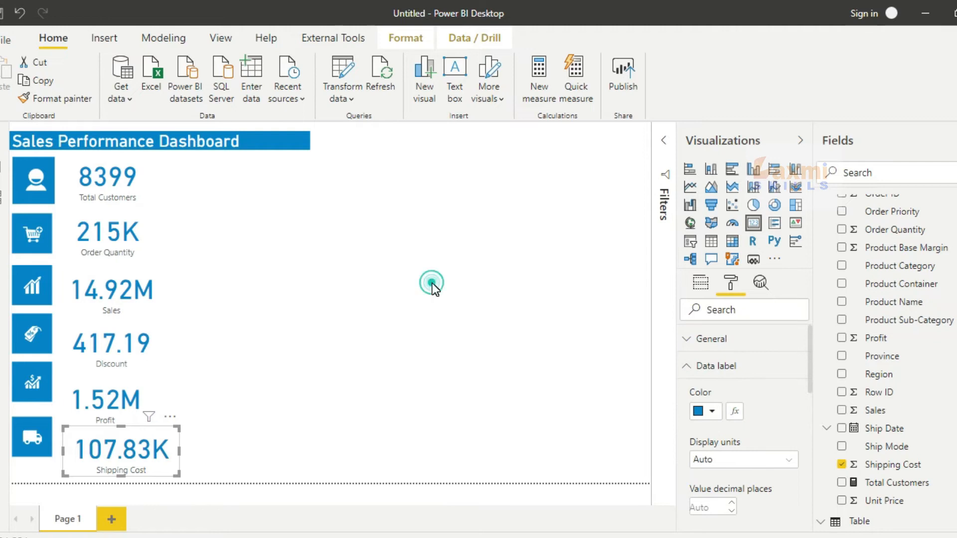
left_click(432, 283)
Enlarge the cart icon to match the customer icon and move the four icons below it into line with their KPI cards.
left_click(34, 233)
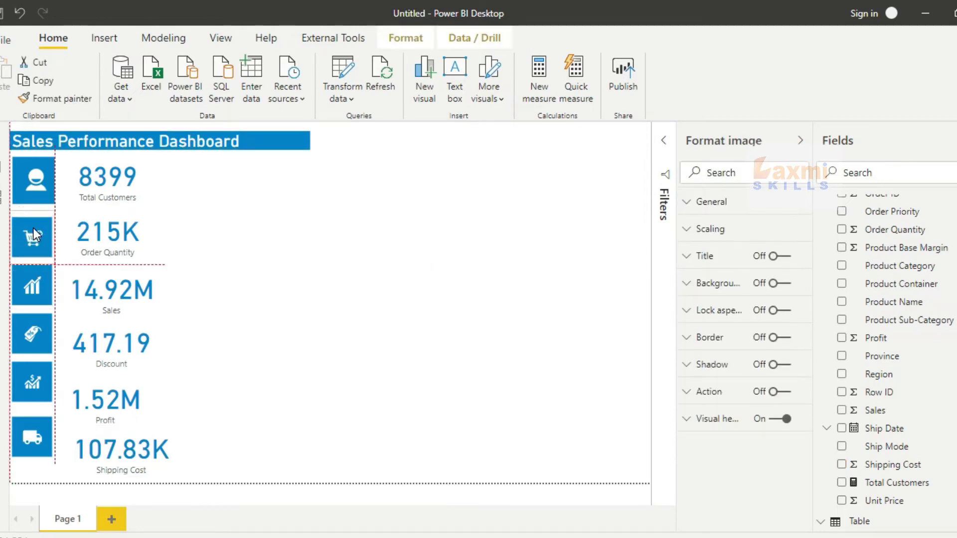
left_click(220, 280)
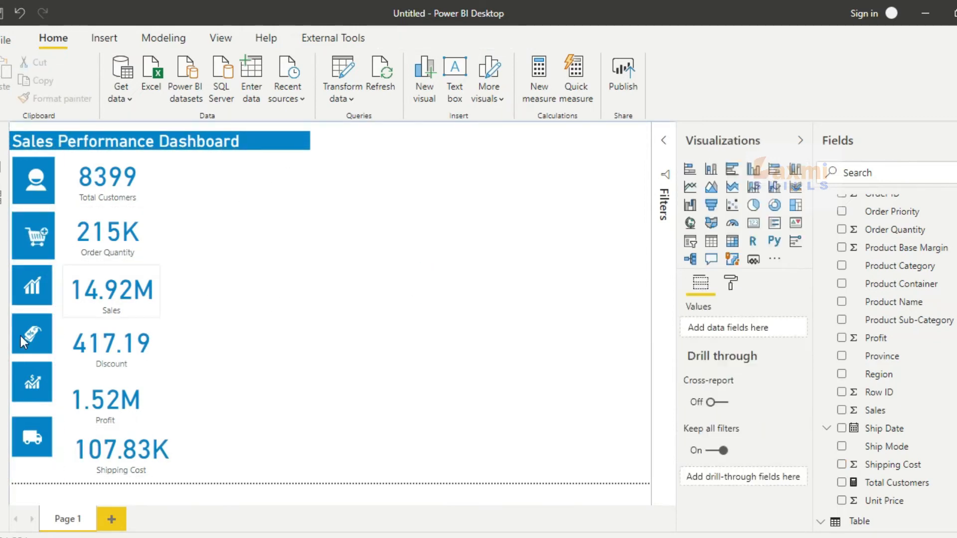
left_click_drag(45, 299, 38, 306)
mouse_move(27, 435)
left_mouse_down()
mouse_move(26, 453)
mouse_move(53, 430)
mouse_move(37, 440)
left_mouse_up()
left_click_drag(22, 383, 22, 402)
left_click_drag(23, 346, 23, 357)
left_click_drag(31, 295, 30, 294)
left_click(29, 221)
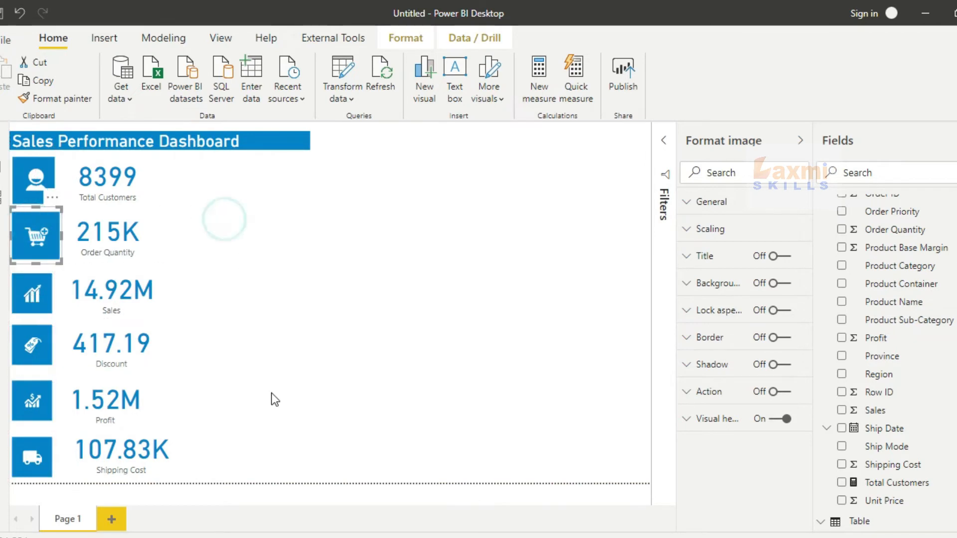
Nudge the Sales and Shipping Cost cards into better alignment with their icons.
left_click(115, 299)
left_click(110, 342)
left_click(113, 399)
left_click(115, 452)
left_click(257, 248)
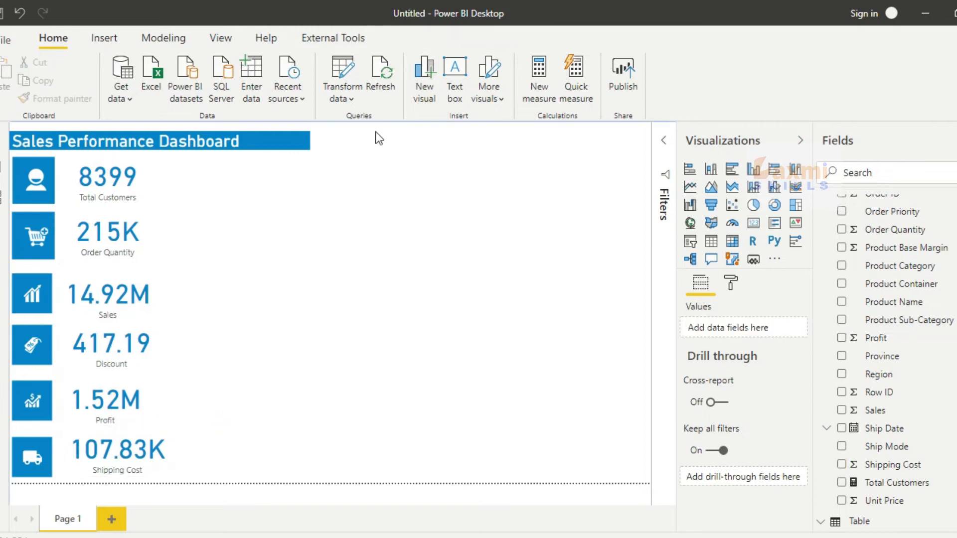
Insert a line shape as a vertical divider beside the KPI cards, running from below the banner to the page bottom.
left_click(113, 41)
left_click(414, 94)
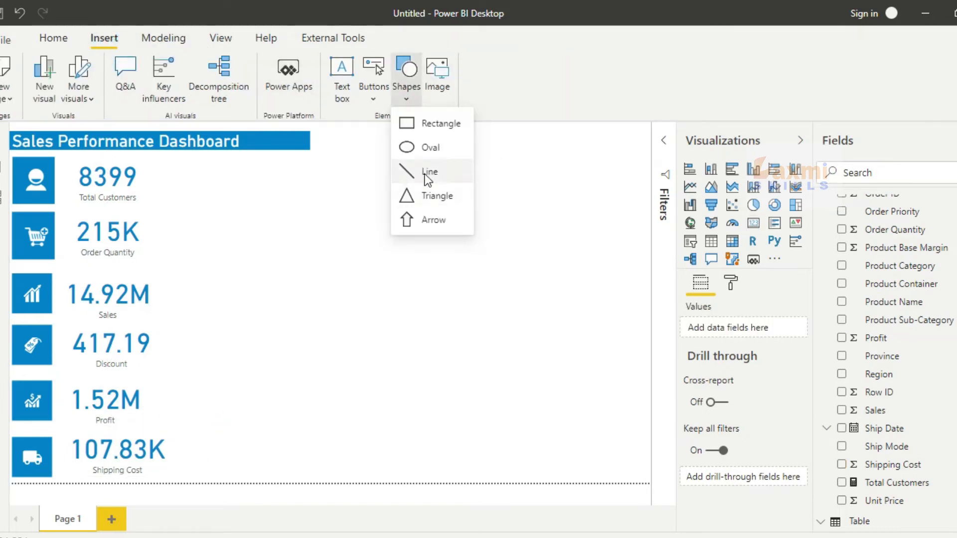
left_click(423, 173)
left_click_drag(308, 279, 185, 319)
left_click_drag(184, 293, 166, 493)
Color the vertical divider line blue and narrow its frame so it sits closer to the KPI cards.
left_click(700, 230)
left_click(713, 273)
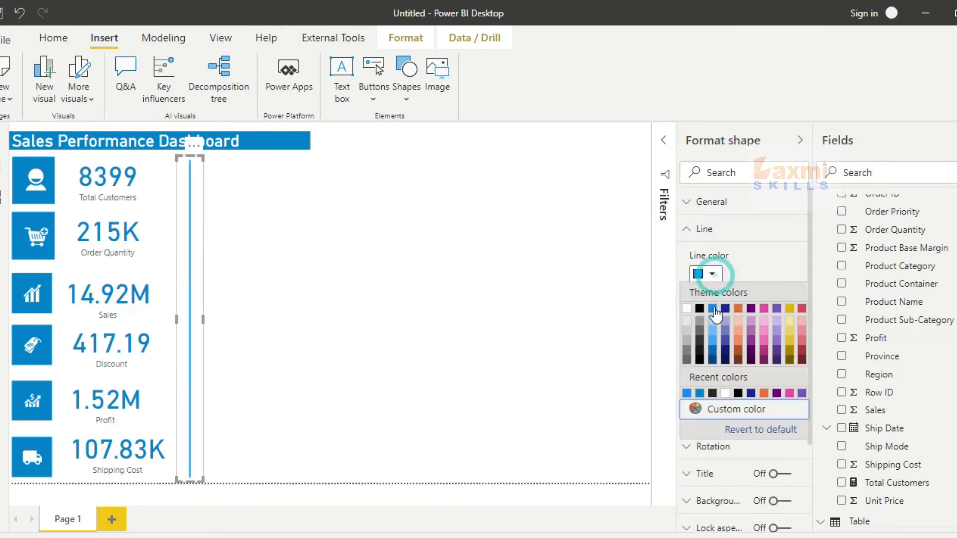
left_click(687, 394)
left_click_drag(203, 319, 180, 324)
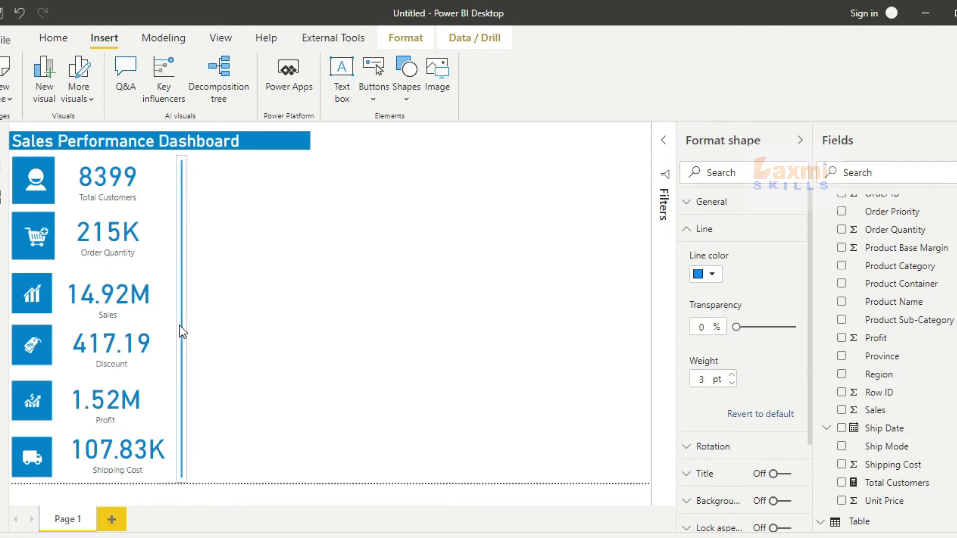
left_click(321, 334)
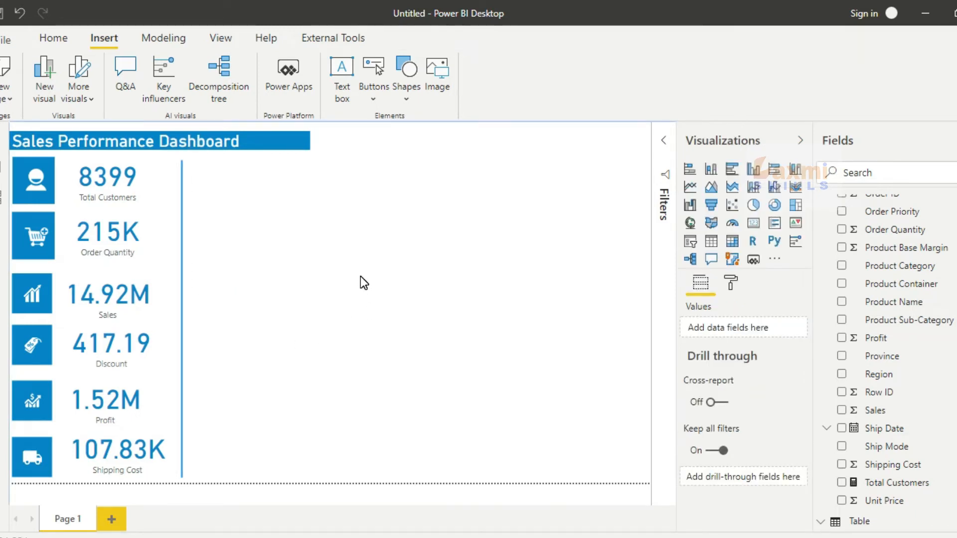
Add a pie chart, shrunk and placed at the top of the area beyond the vertical divider.
left_click(753, 204)
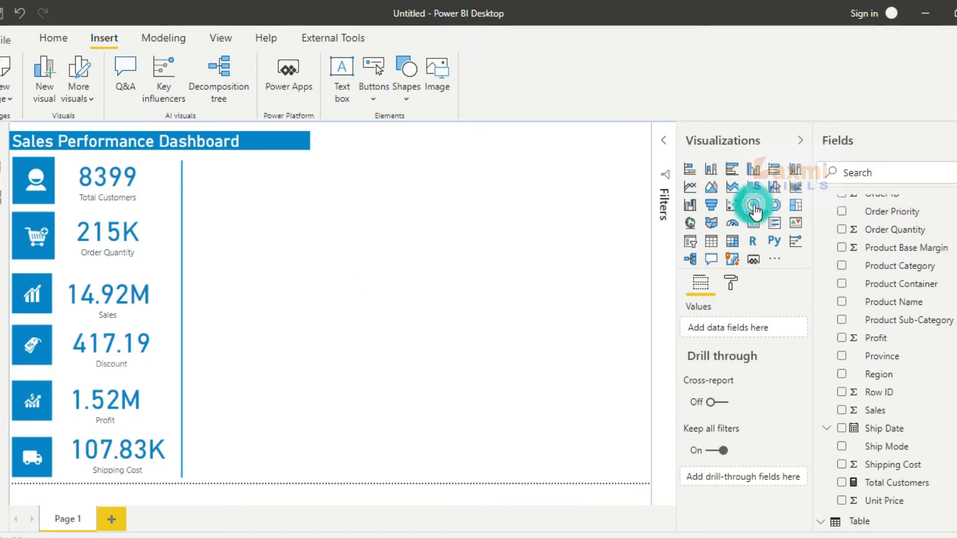
left_click_drag(310, 482, 368, 255)
left_click_drag(304, 214, 312, 220)
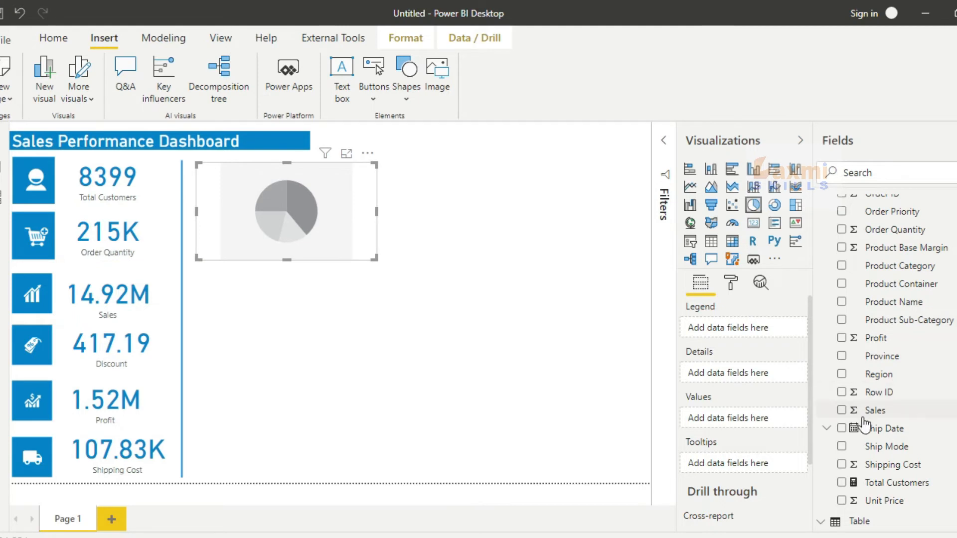
Show Profit by Ship Mode in the pie chart, without Province, and move the chart closer to the divider line.
left_click(842, 446)
left_click(842, 357)
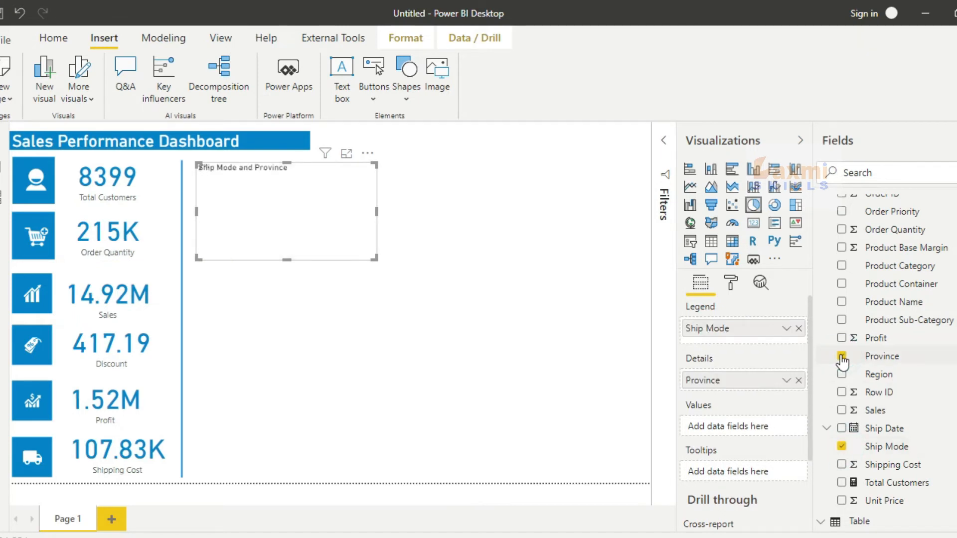
scroll(844, 364, "up", 3)
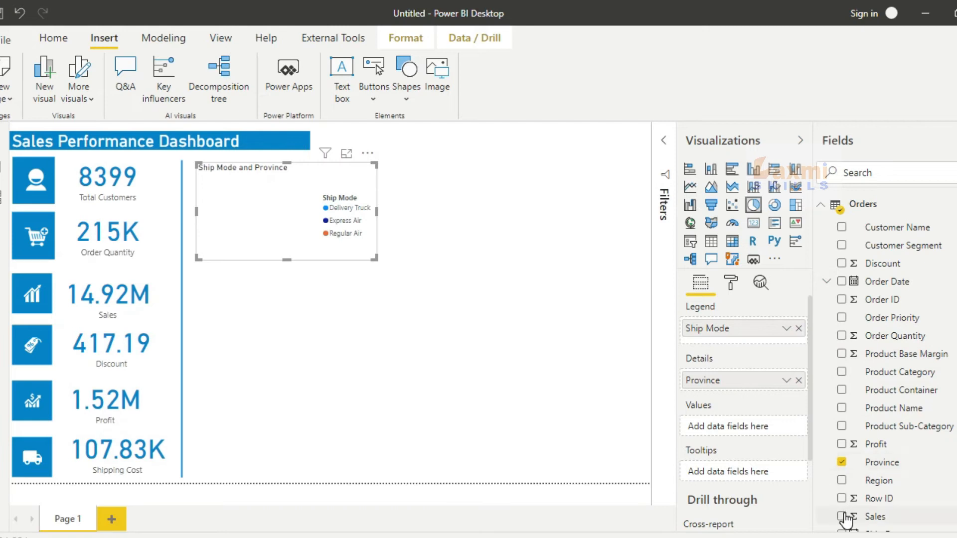
scroll(845, 499, "down", 3)
left_click(841, 356)
left_click(841, 338)
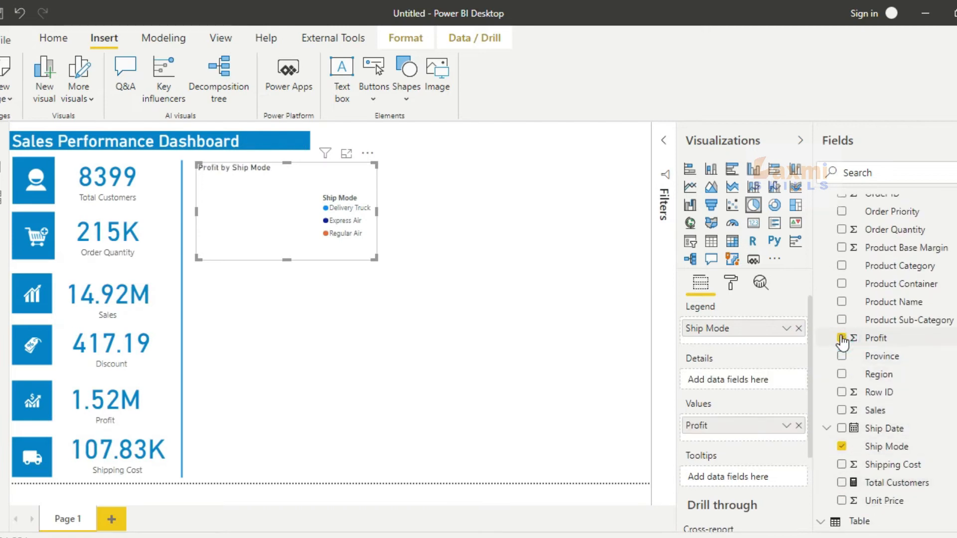
left_click_drag(322, 241, 315, 240)
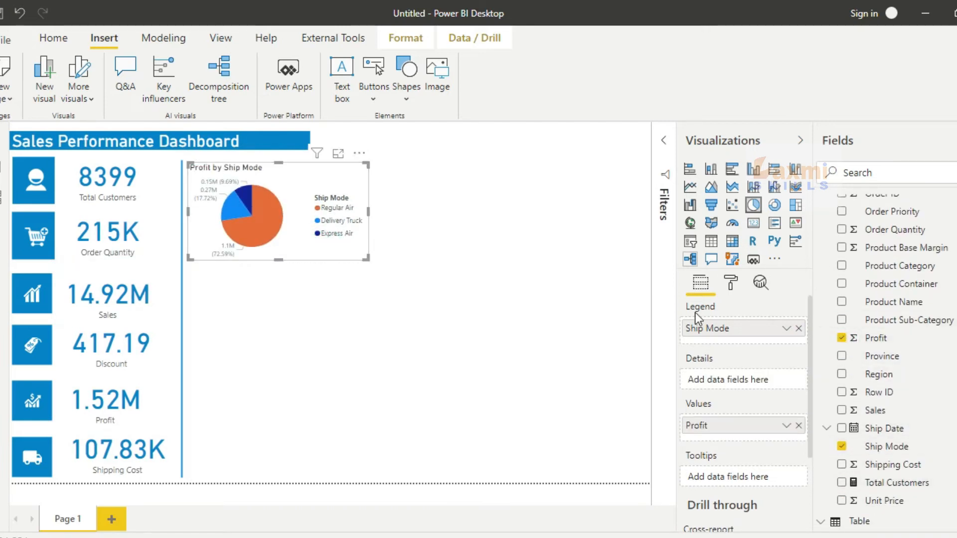
Turn on the border around the pie chart.
left_click(731, 282)
scroll(738, 398, "down", 2)
left_click(778, 435)
scroll(731, 436, "up", 2)
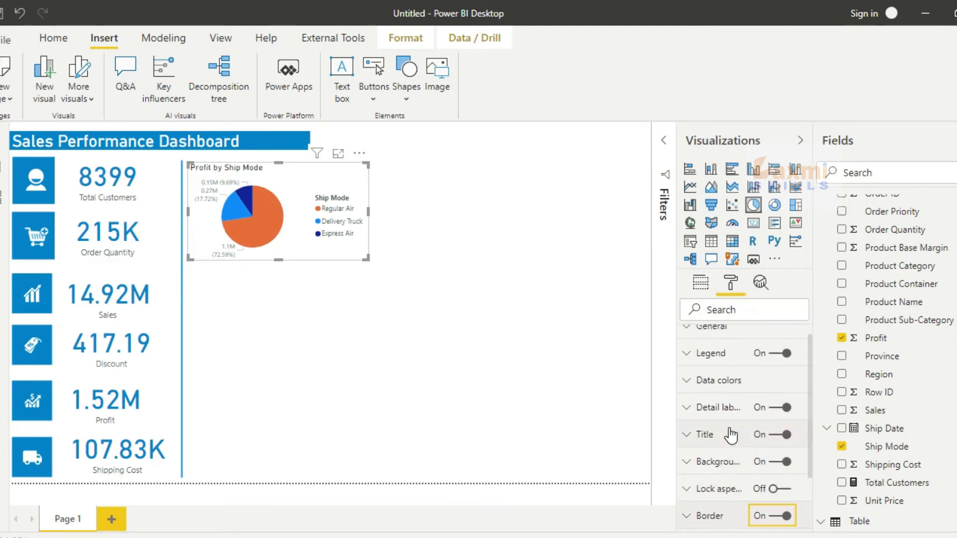
Format the pie chart's title with white text on a blue background.
scroll(730, 435, "down", 2)
left_click(697, 369)
scroll(708, 398, "down", 5)
left_click(711, 417)
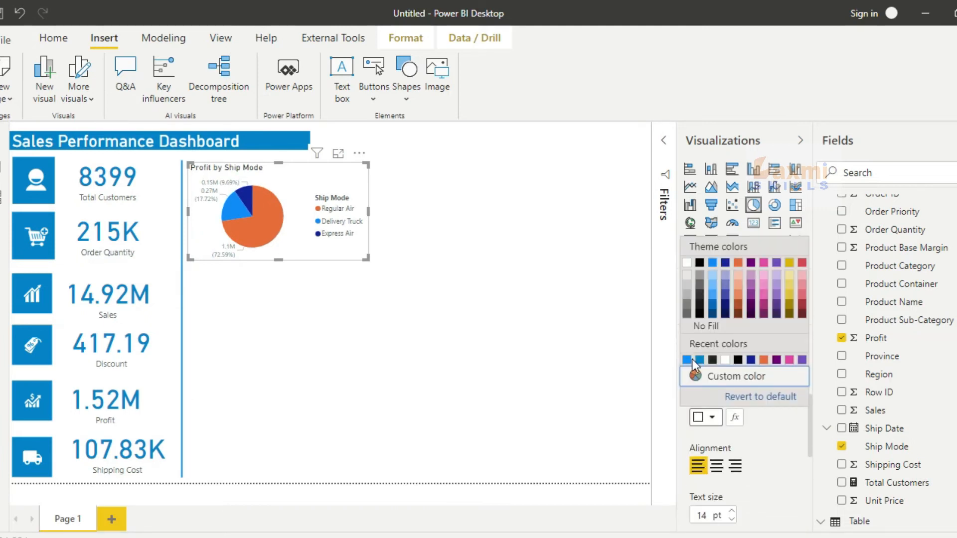
left_click(687, 359)
left_click(712, 368)
left_click(725, 310)
Widen the pie chart and make it slightly taller.
left_click_drag(366, 260, 401, 264)
left_click(388, 329)
left_click(379, 258)
left_click(414, 324)
Add a donut chart directly below the pie chart and shorten it to about the pie chart's height.
left_click(774, 212)
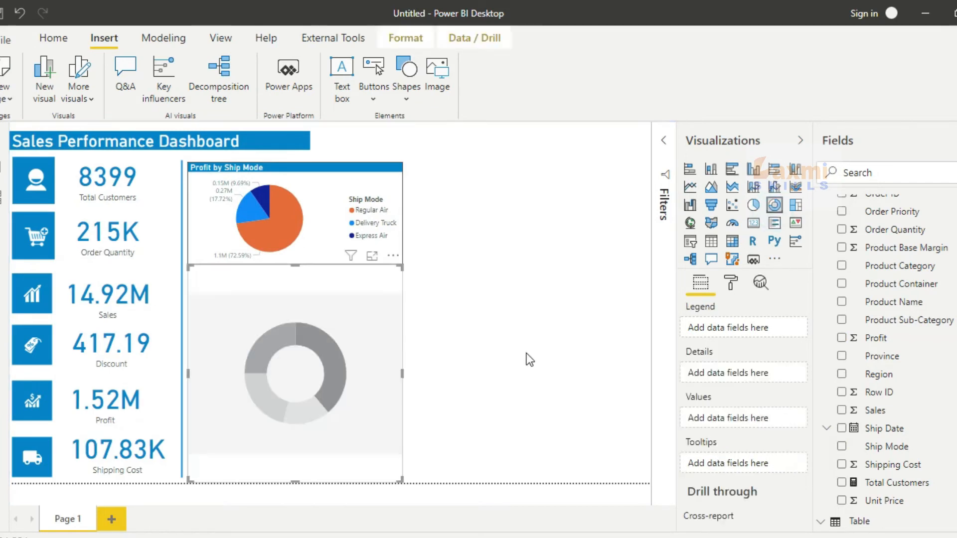
left_click_drag(401, 475, 402, 374)
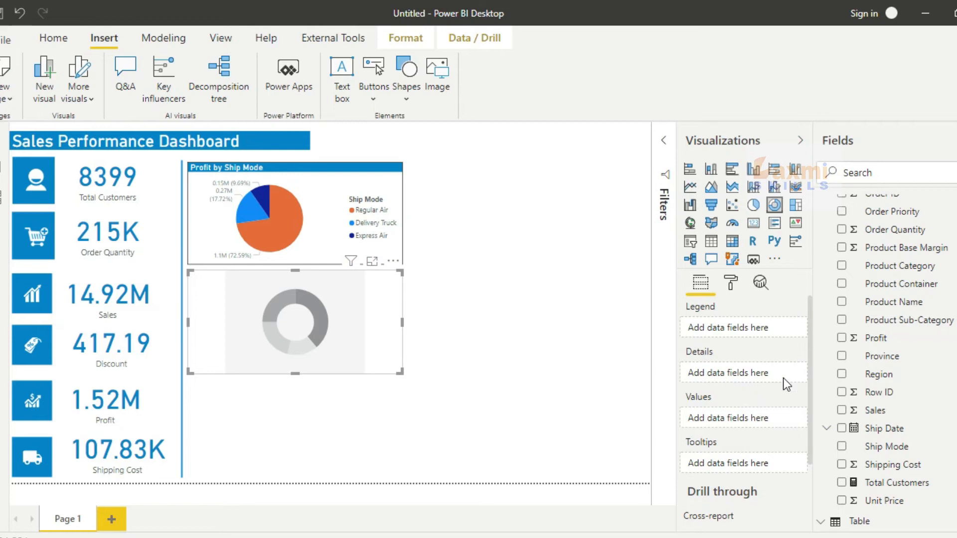
Show Discount by Ship Mode in the donut chart.
left_click(841, 446)
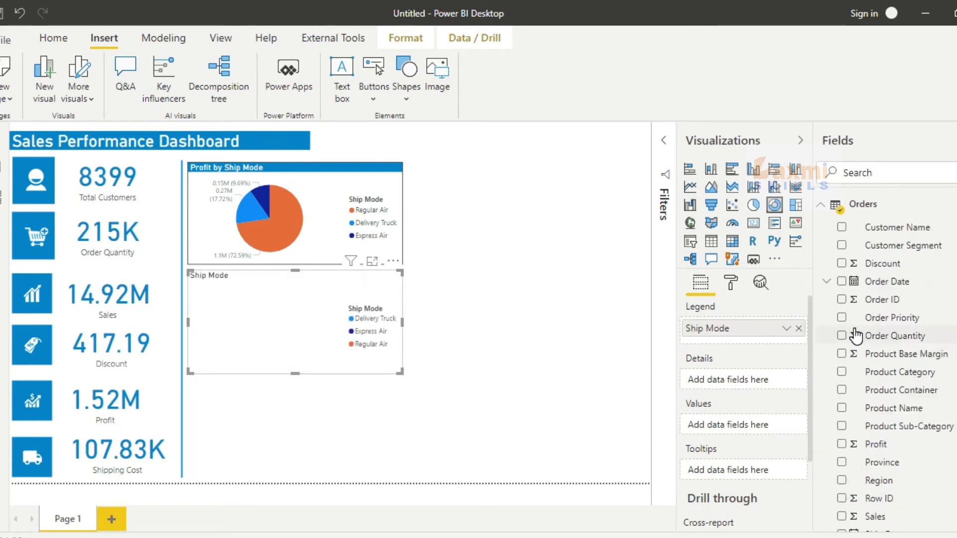
left_click(841, 263)
Format the donut chart's title with white text on a blue background.
left_click(730, 283)
scroll(731, 498, "down", 3)
scroll(731, 512, "down", 1)
scroll(723, 449, "up", 5)
scroll(719, 421, "down", 3)
left_click(708, 401)
scroll(702, 469, "down", 3)
left_click(706, 444)
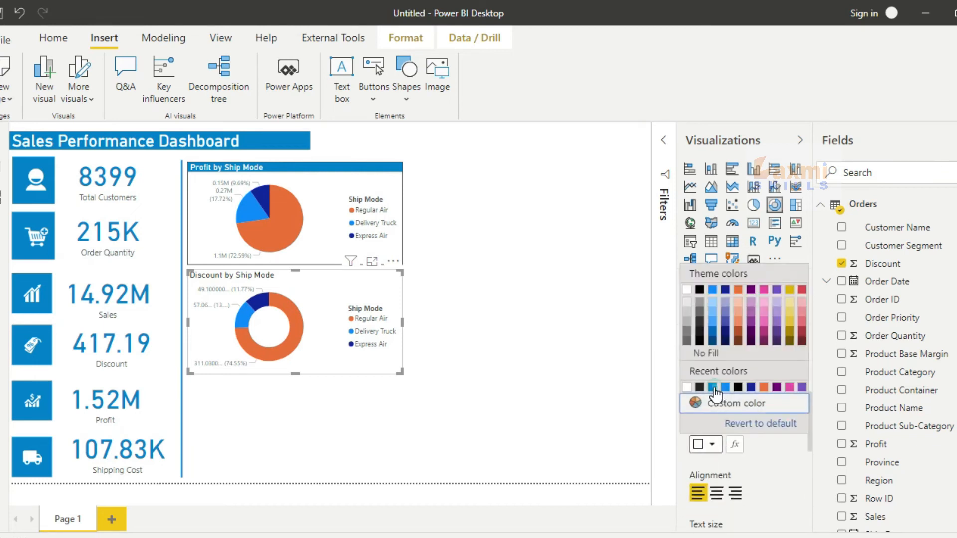
left_click(714, 388)
left_click(712, 397)
left_click(713, 337)
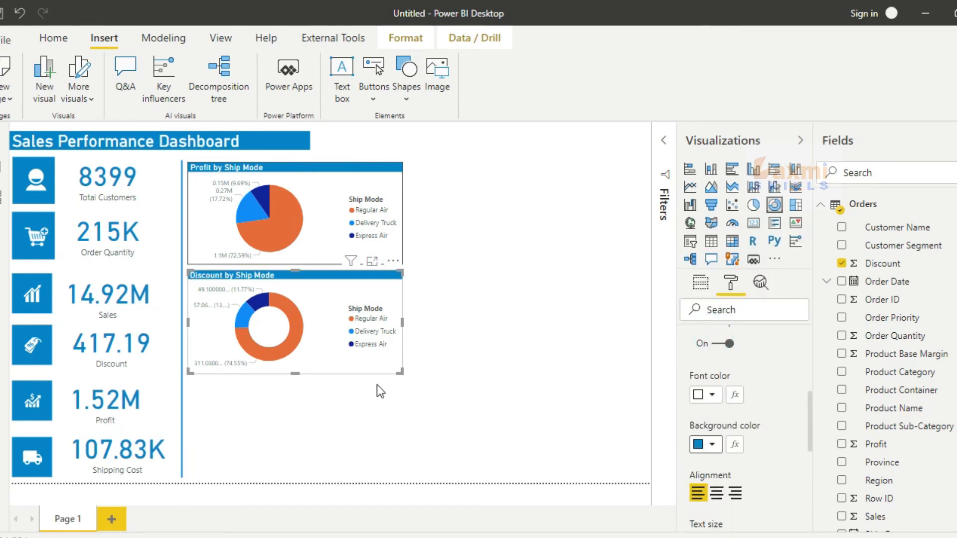
Turn on the border around the donut chart.
left_click(700, 283)
scroll(742, 409, "up", 2)
scroll(741, 440, "down", 2)
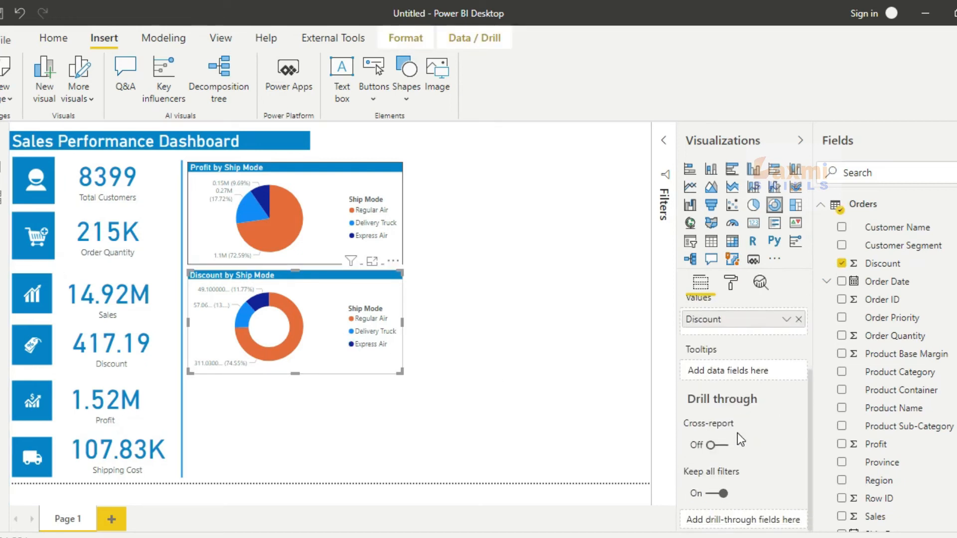
left_click(730, 282)
left_click(773, 439)
Add a funnel chart directly below the donut chart, showing Sales by Province.
left_click(517, 397)
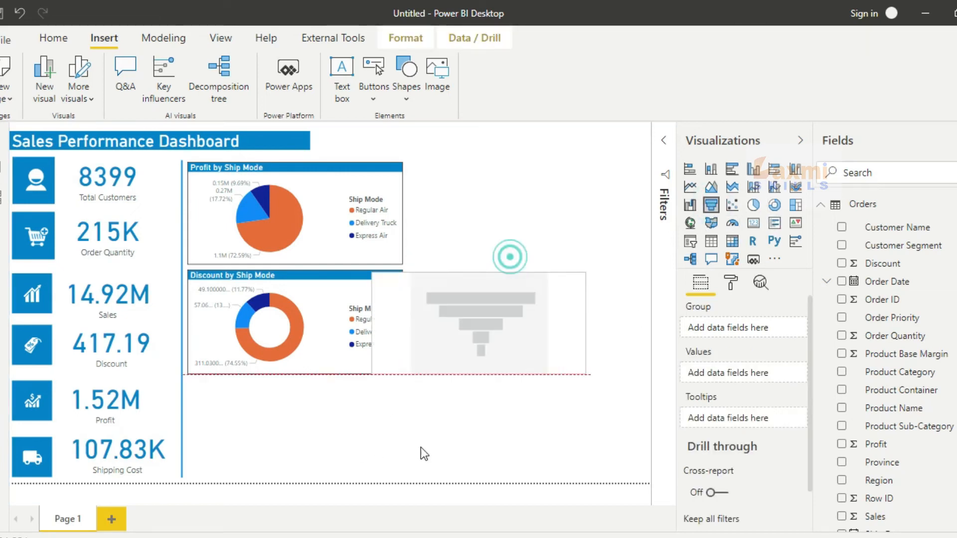
left_click(841, 463)
scroll(841, 473, "down", 2)
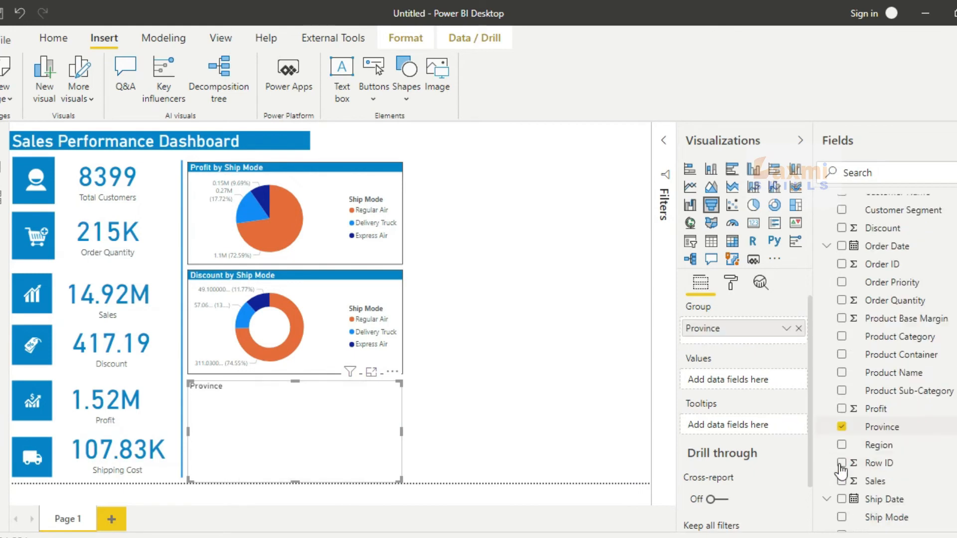
left_click(841, 441)
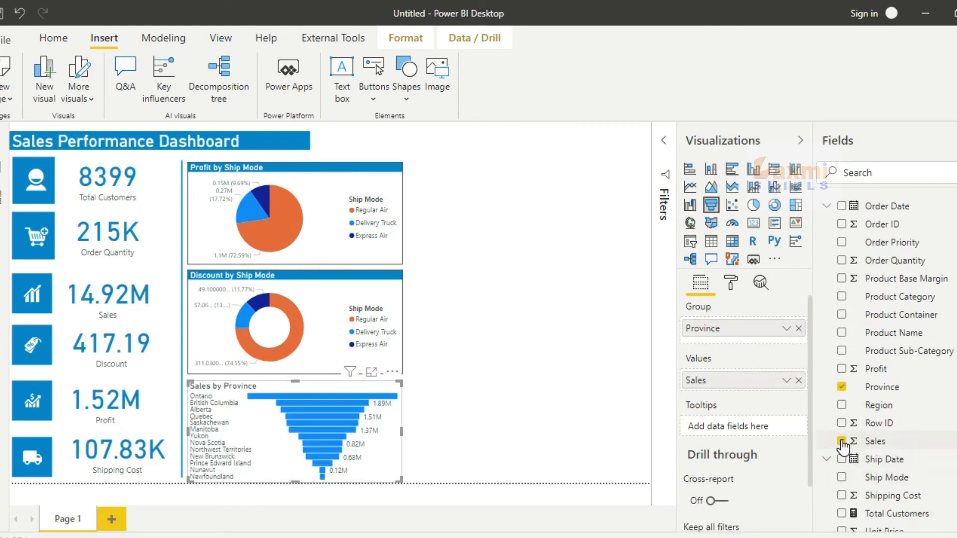
Set the default data color of the funnel chart's bars to orange.
left_click(727, 286)
left_click(720, 393)
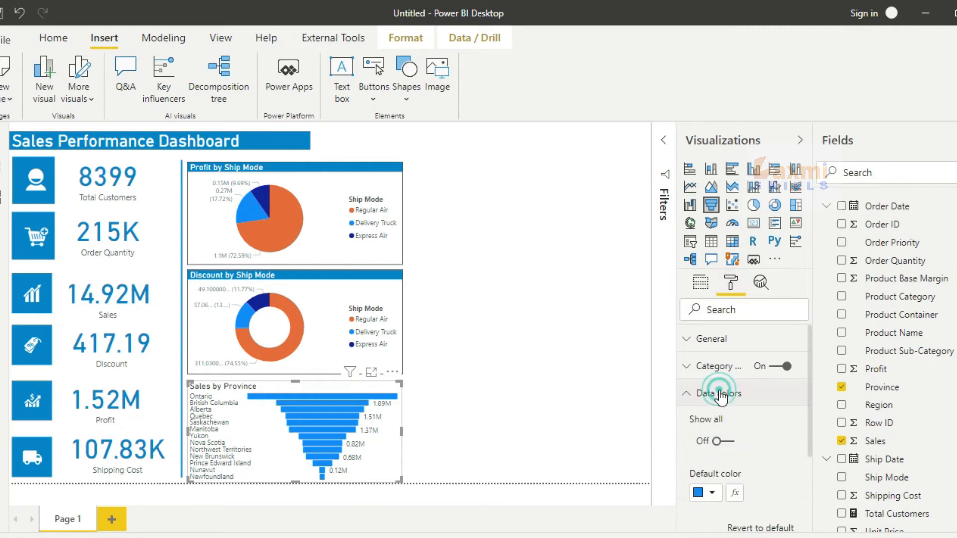
scroll(715, 439, "down", 2)
left_click(712, 418)
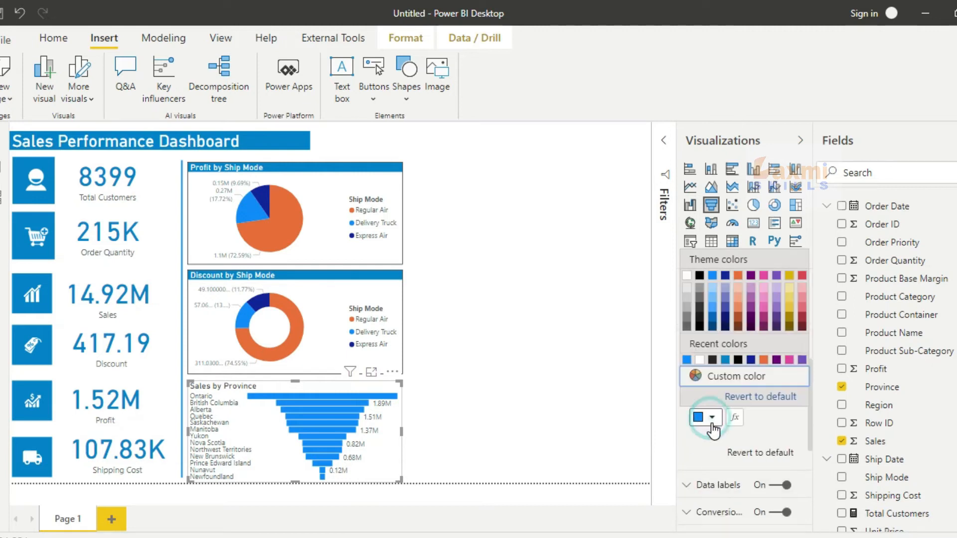
left_click(763, 360)
Format the funnel chart's title with white text on a bright blue background.
scroll(716, 423, "up", 1)
scroll(719, 448, "down", 3)
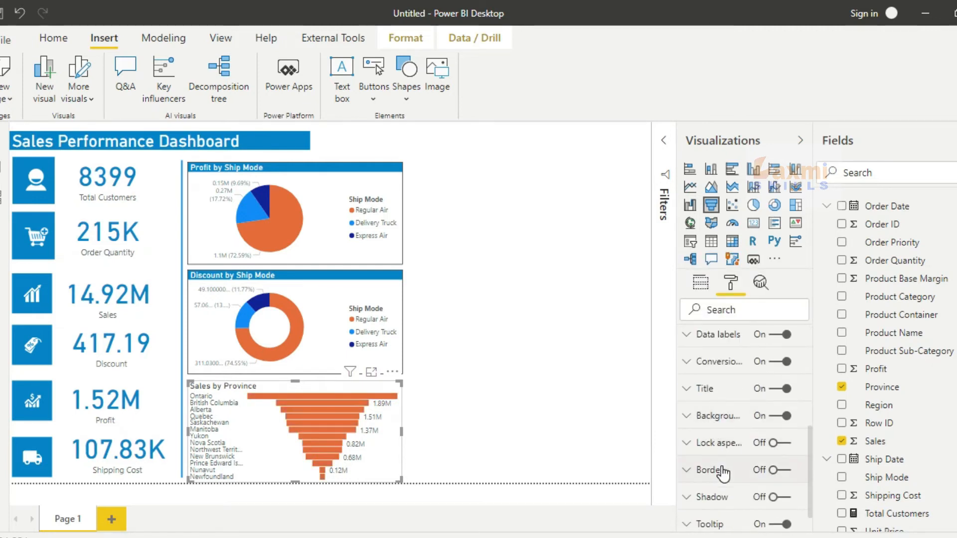
left_click(704, 389)
scroll(721, 438, "down", 3)
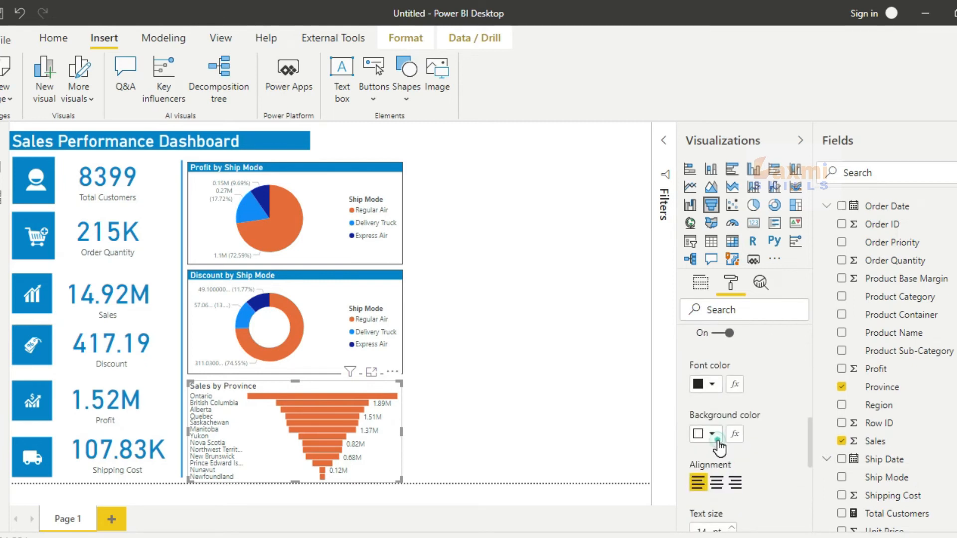
left_click(712, 434)
left_click(700, 377)
left_click(712, 385)
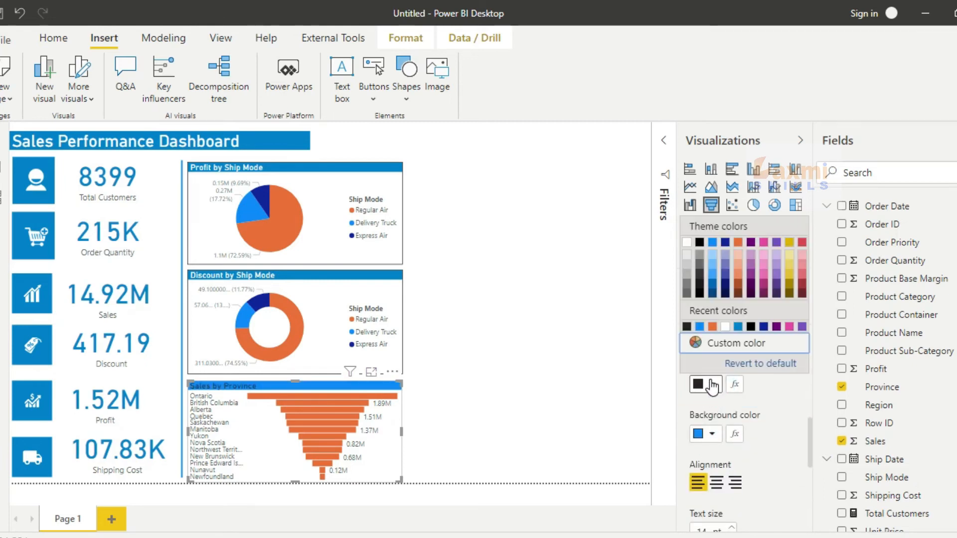
left_click(726, 327)
Turn on the border around the funnel chart.
left_click(577, 318)
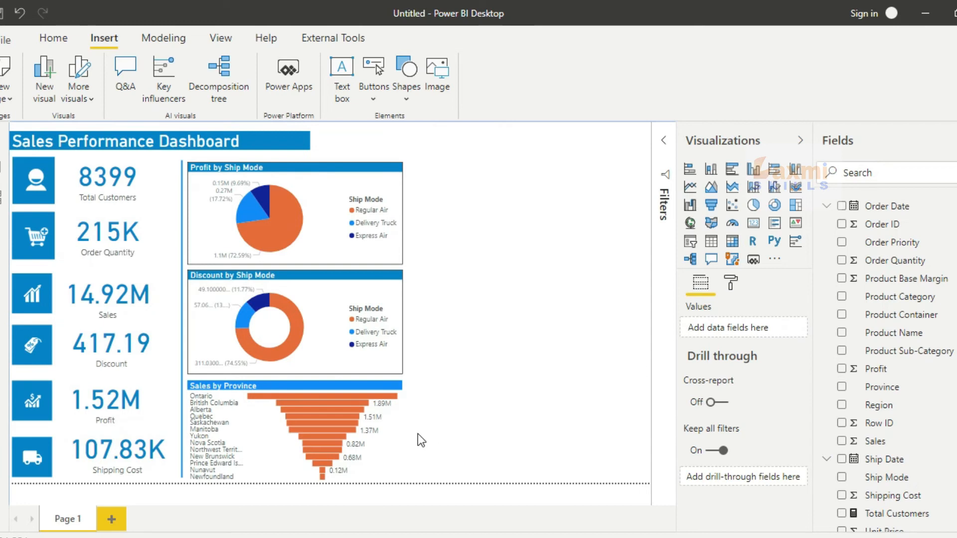
left_click(401, 448)
left_click(731, 283)
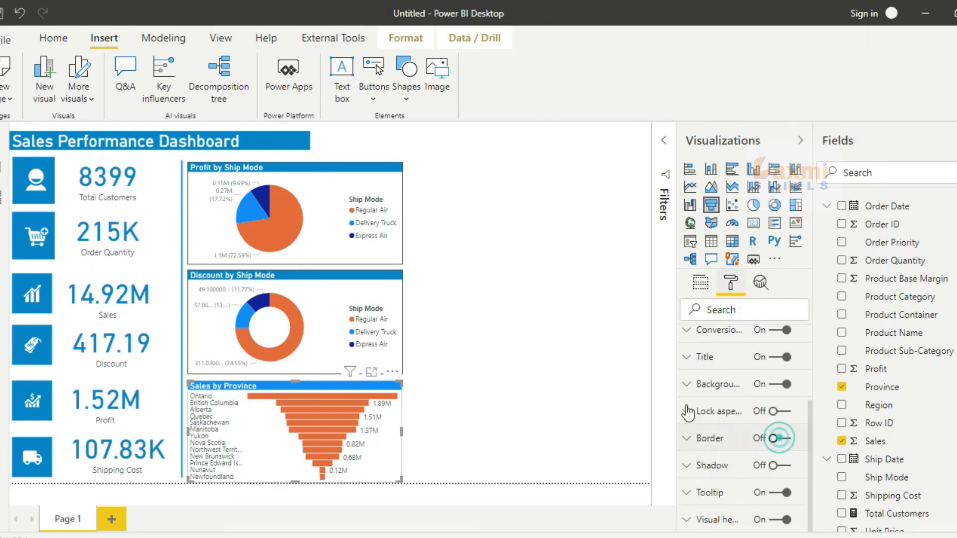
left_click(548, 286)
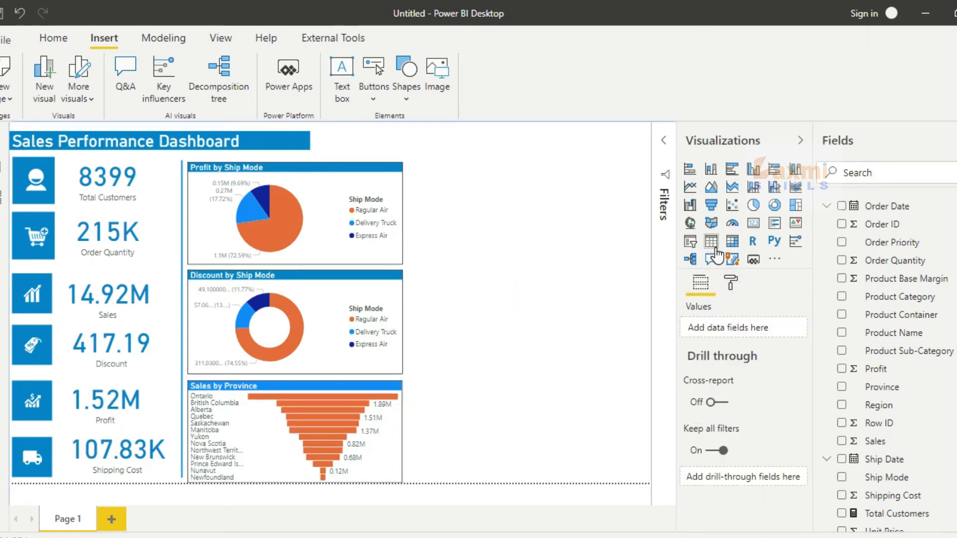
Add a clustered column chart beside the pie chart and widen it to the page's edge.
left_click(710, 168)
left_click(753, 170)
left_click_drag(621, 262, 647, 256)
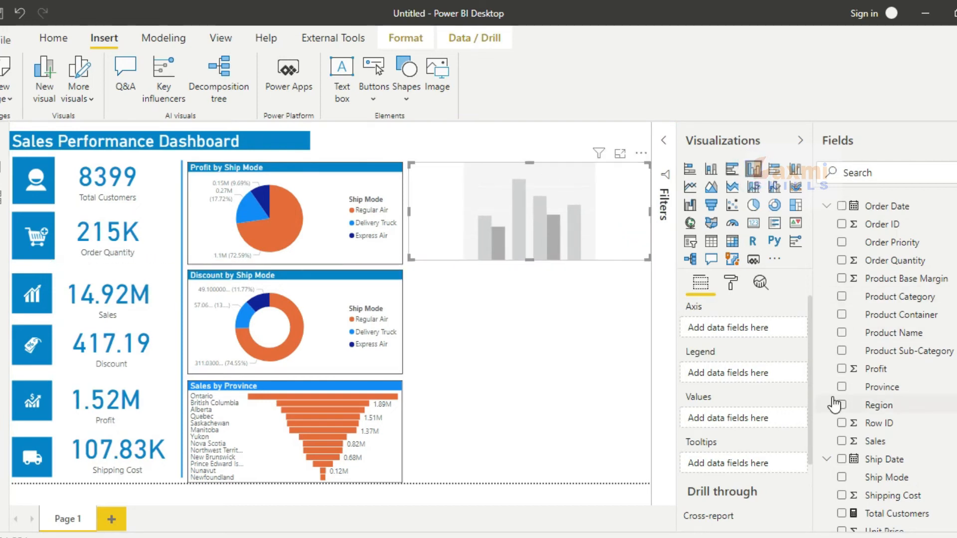
Show Discount by Product Category in the new clustered column chart.
scroll(836, 439, "down", 2)
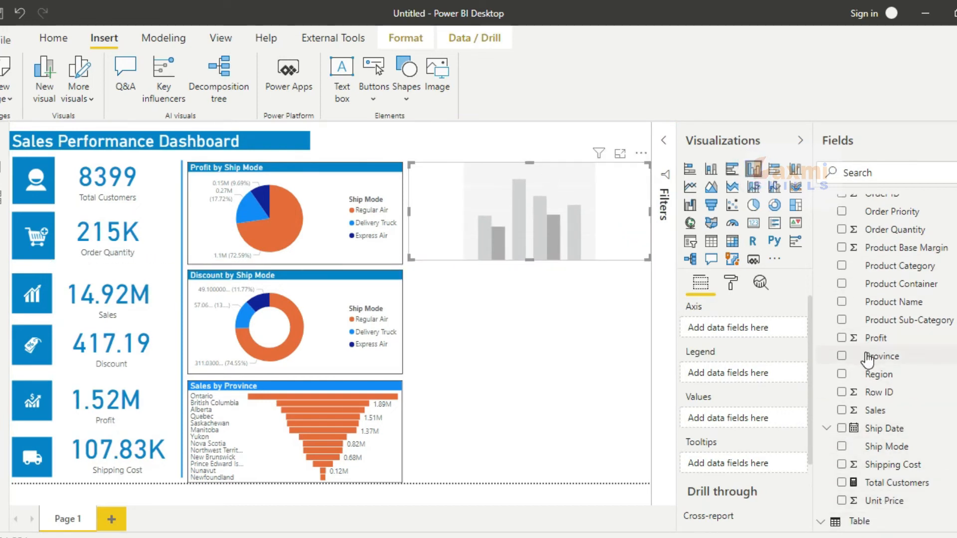
scroll(867, 358, "up", 5)
left_click(842, 342)
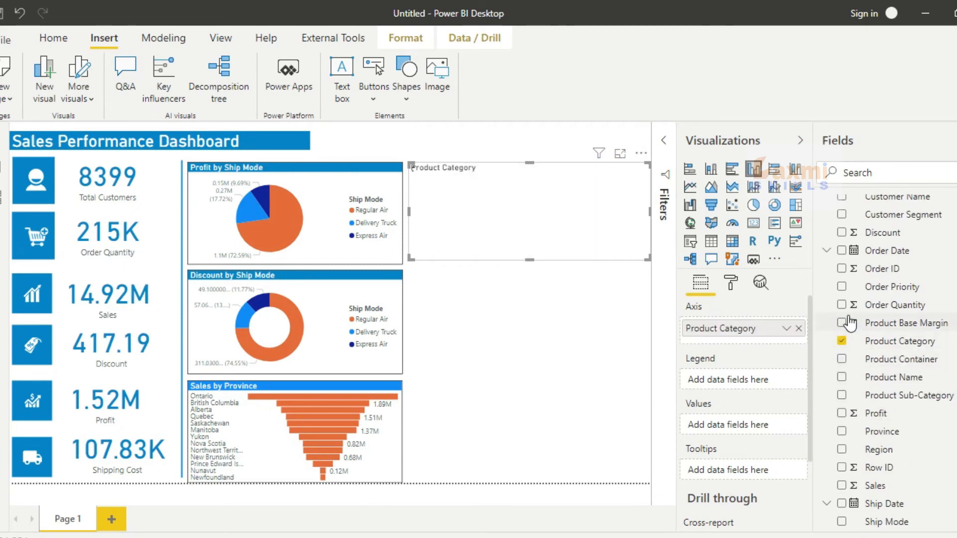
left_click(842, 232)
Format the product category chart's title with white text on a bright blue background.
left_click(732, 285)
scroll(730, 391, "down", 3)
left_click(730, 366)
scroll(723, 435, "down", 2)
left_click(711, 427)
left_click(687, 372)
left_click(713, 477)
left_click(712, 420)
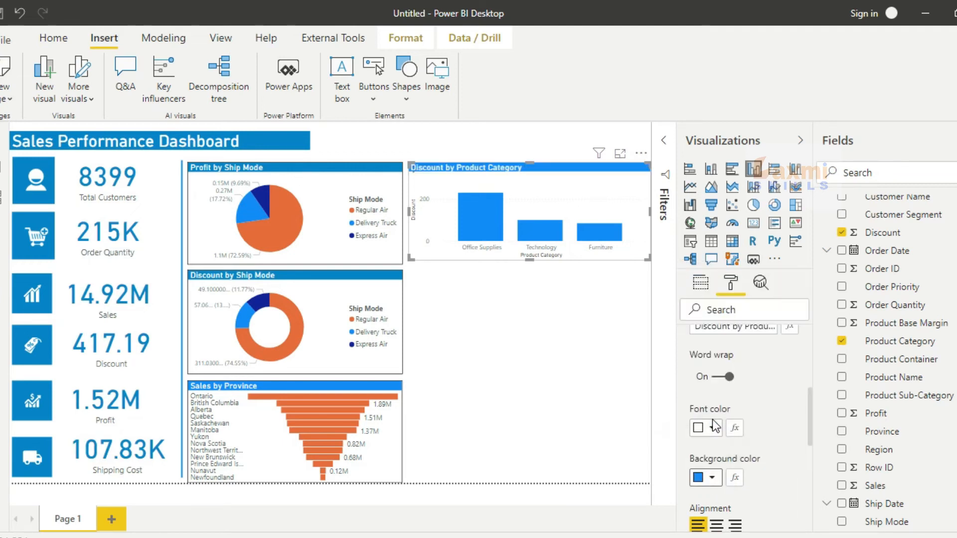
Turn on the border around the product category column chart.
scroll(743, 398, "down", 5)
left_click(780, 438)
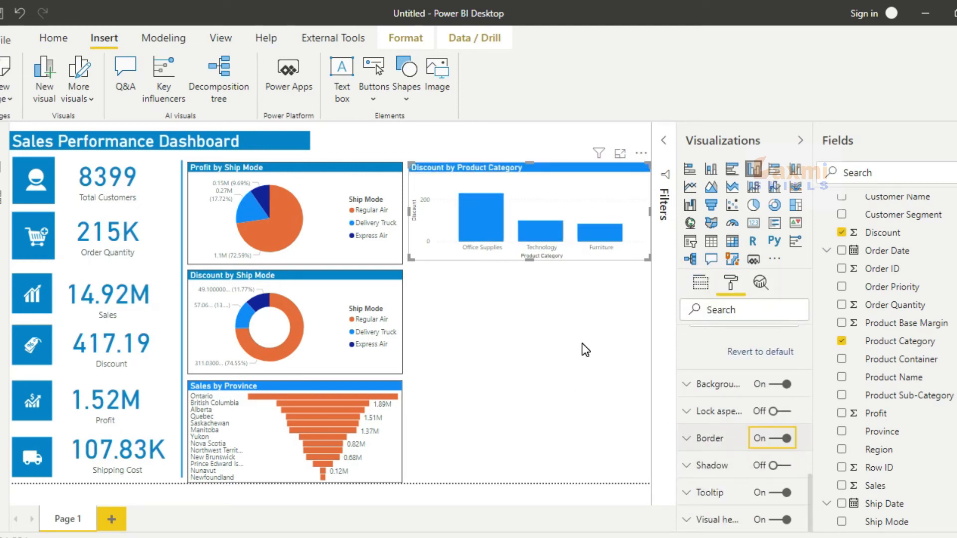
left_click(582, 344)
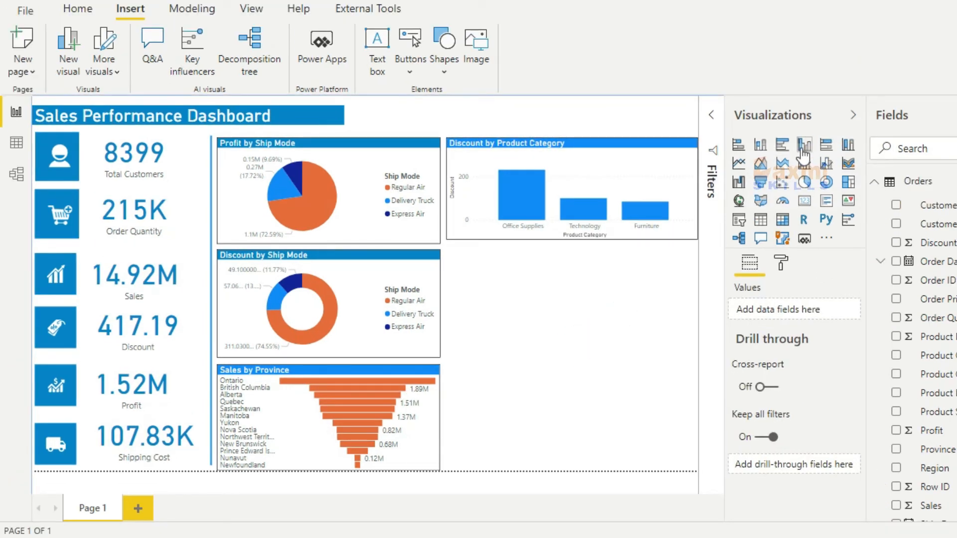
Add a second clustered column chart below the product category chart, showing Discount by Province.
left_click(804, 146)
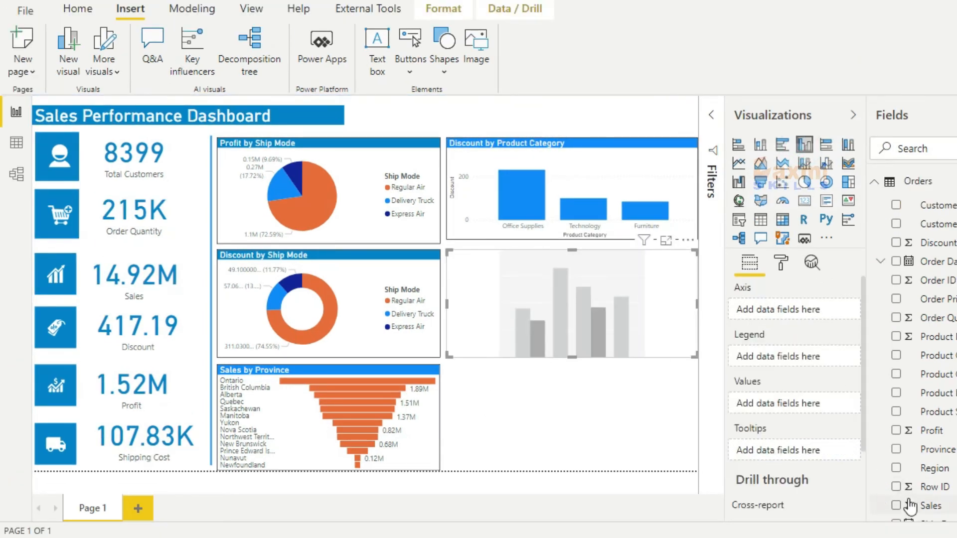
scroll(899, 393, "down", 5)
left_click(897, 339)
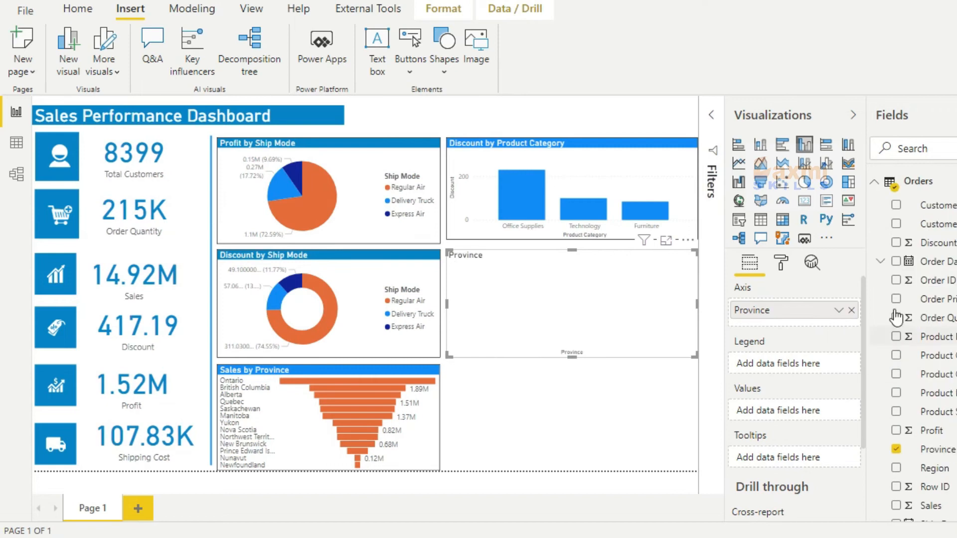
left_click(896, 242)
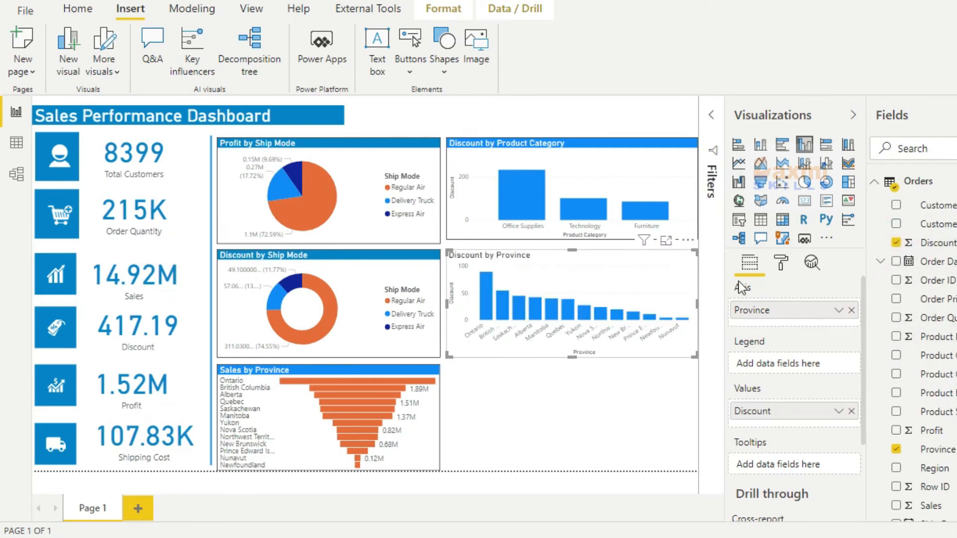
Turn on the border around the Discount by Province column chart.
left_click(782, 264)
scroll(778, 438, "down", 2)
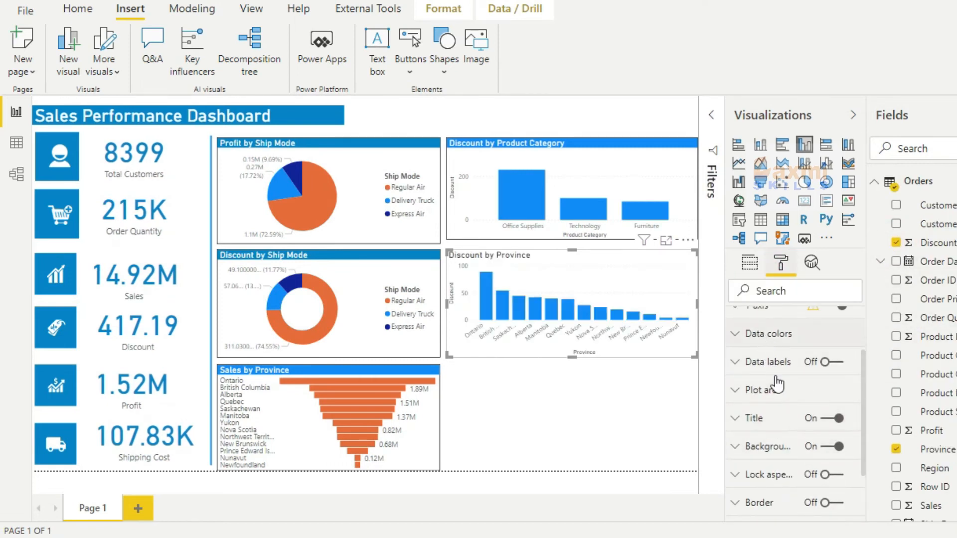
scroll(791, 394, "down", 1)
left_click(822, 425)
Format the Discount by Province chart's title with white text on a bright blue background.
left_click(763, 340)
scroll(766, 399, "down", 2)
left_click(758, 387)
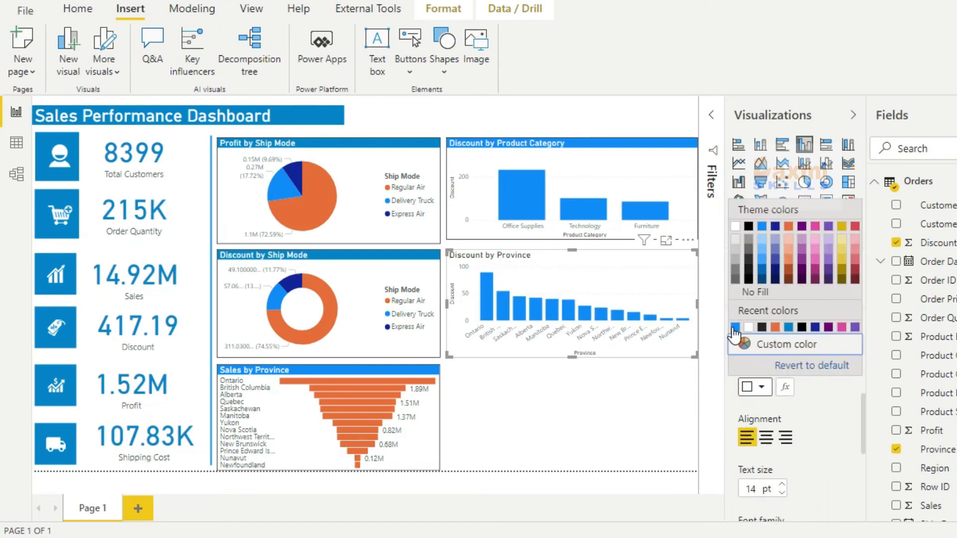
left_click(747, 335)
left_click(754, 336)
left_click(742, 187)
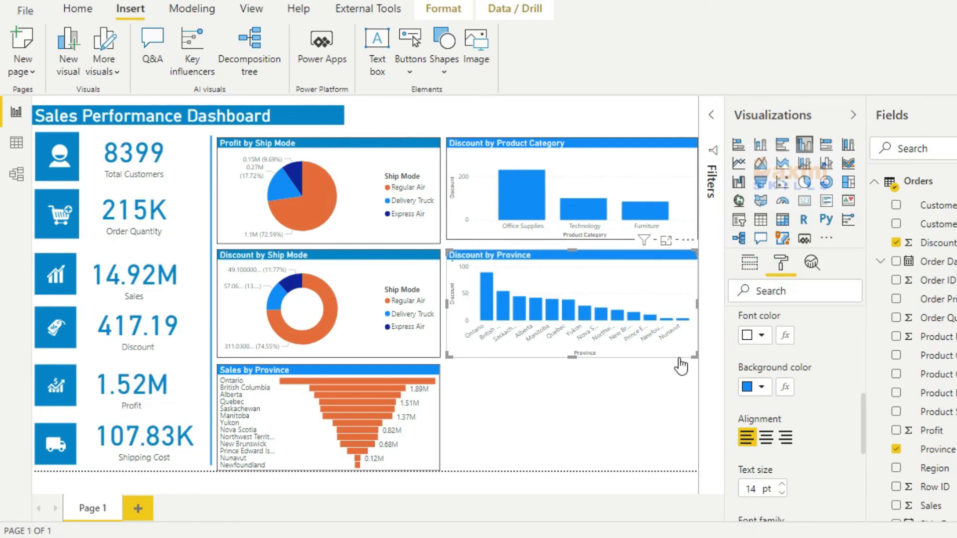
left_click(650, 427)
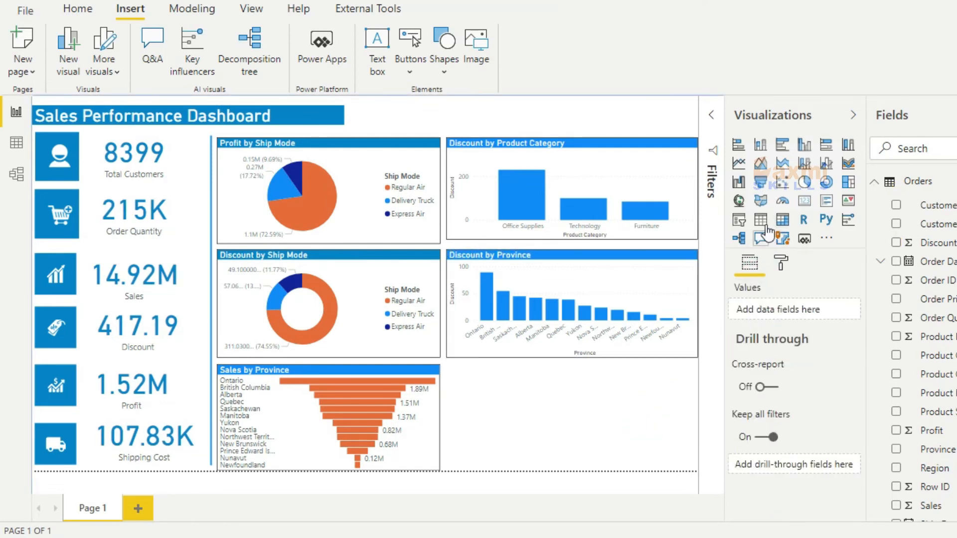
Add a waterfall chart below the Discount by Province chart, showing Sales by Order Priority.
left_click(804, 145)
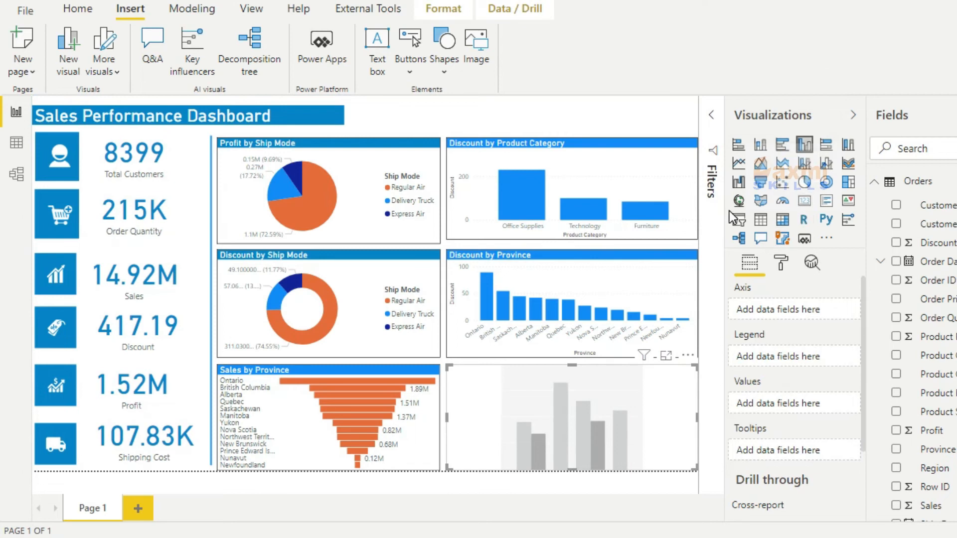
left_click(738, 183)
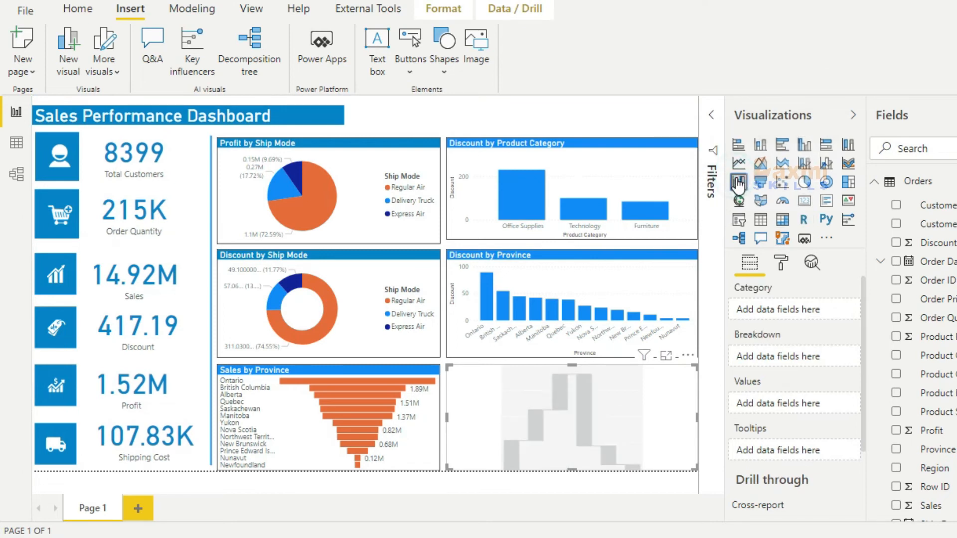
left_click(895, 299)
scroll(914, 436, "down", 3)
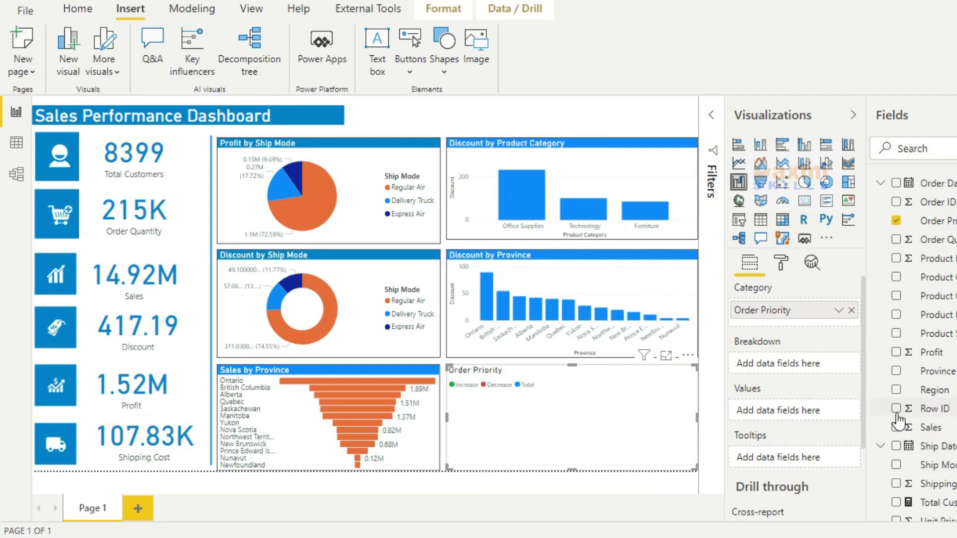
left_click(897, 427)
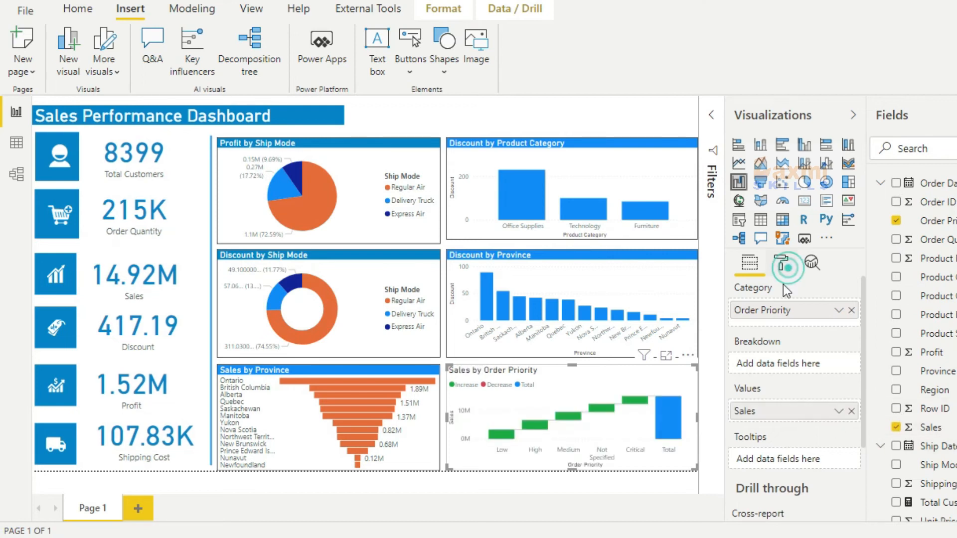
Format the waterfall chart's title with white text on a bright blue background.
left_click(784, 265)
left_click(779, 372)
scroll(767, 423, "down", 3)
left_click(761, 409)
left_click(749, 348)
left_click(761, 358)
left_click(751, 300)
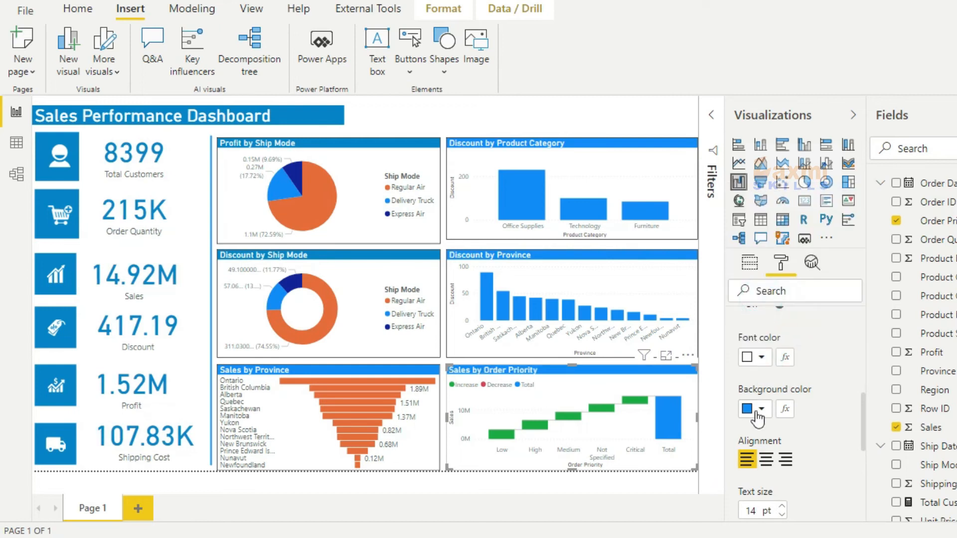
Turn on the border around the waterfall chart.
scroll(786, 427, "down", 4)
left_click(820, 458)
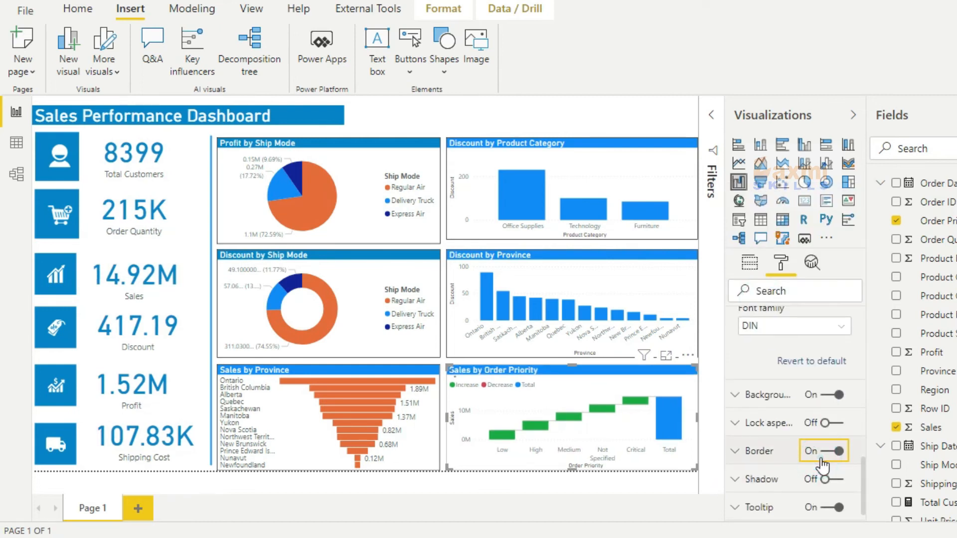
left_click(692, 479)
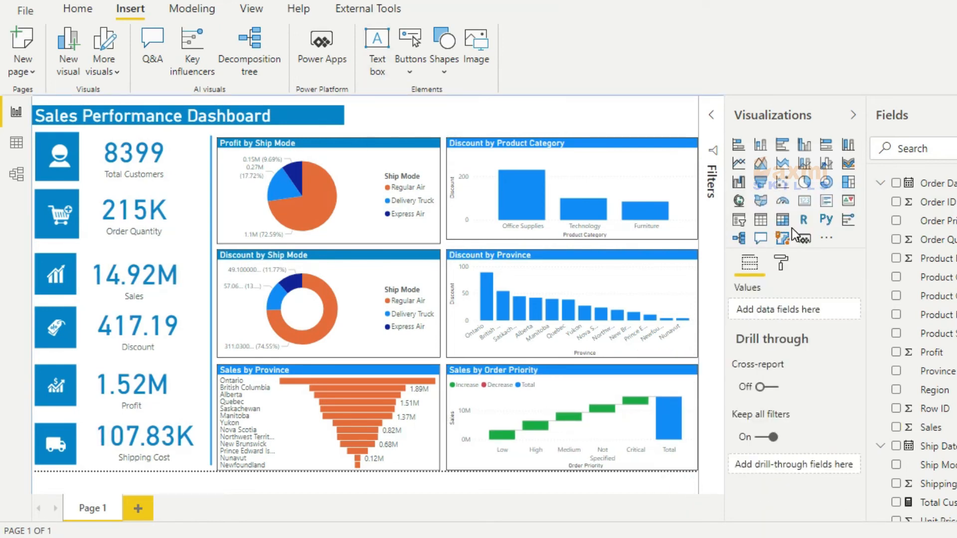
Add a slicer for Order Date and place it in the empty area beside the title banner.
left_click(739, 220)
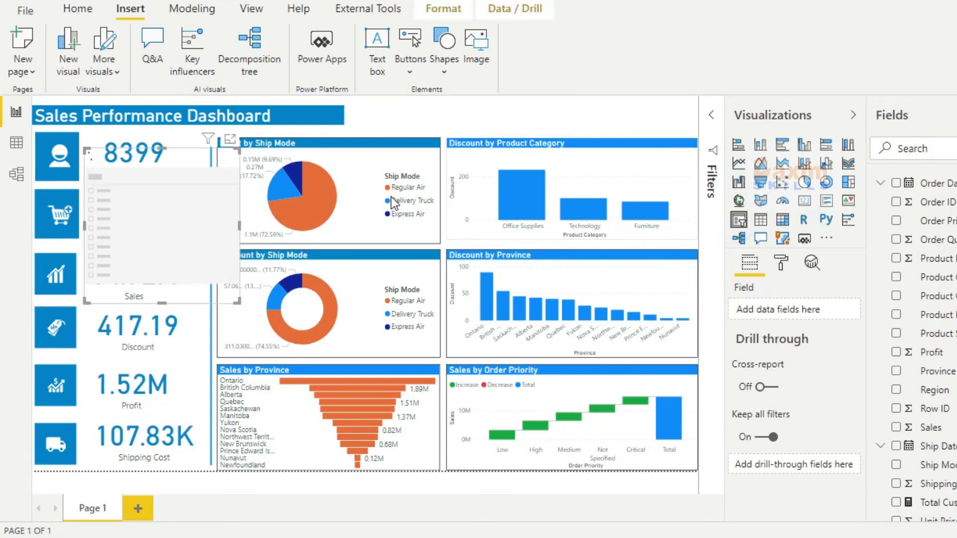
left_click_drag(411, 133, 491, 141)
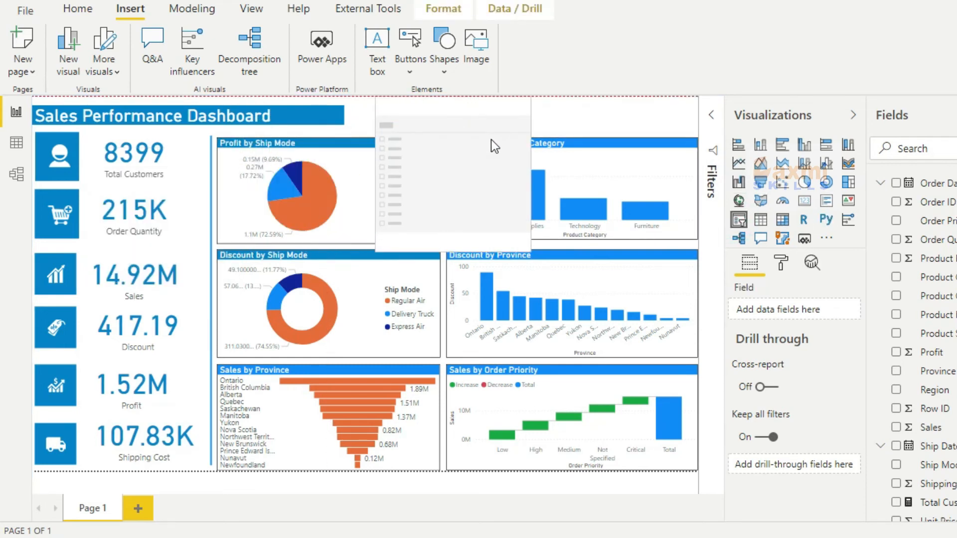
left_click(896, 182)
Turn the Order Date slicer into a compact dropdown and fit it between the title banner and the page's free space.
left_click_drag(536, 252, 535, 142)
left_click_drag(512, 110, 483, 114)
left_click_drag(504, 147, 498, 121)
left_click(524, 102)
left_click(548, 157)
left_click(546, 115)
left_click(486, 109)
left_click(534, 123)
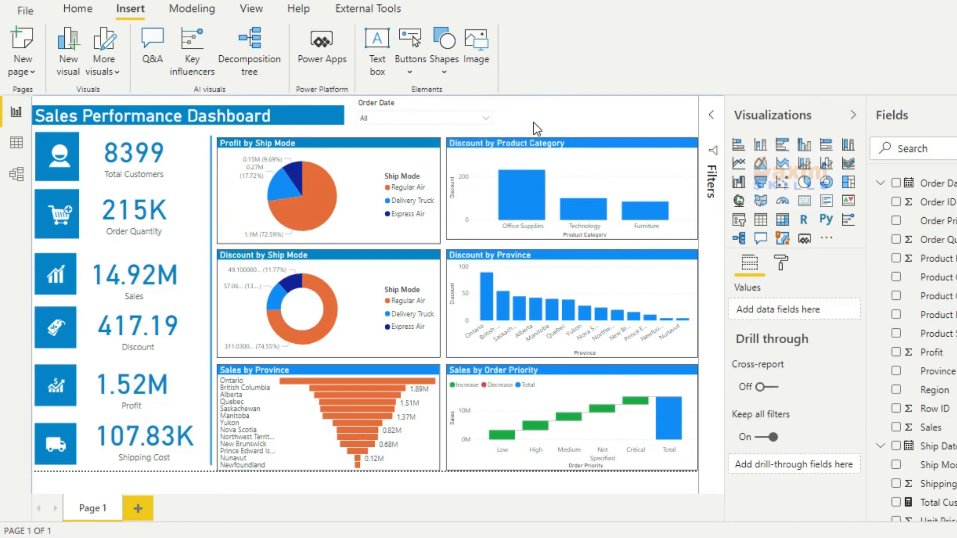
Add a second slicer for Ship Date and change it to a dropdown.
left_click(738, 219)
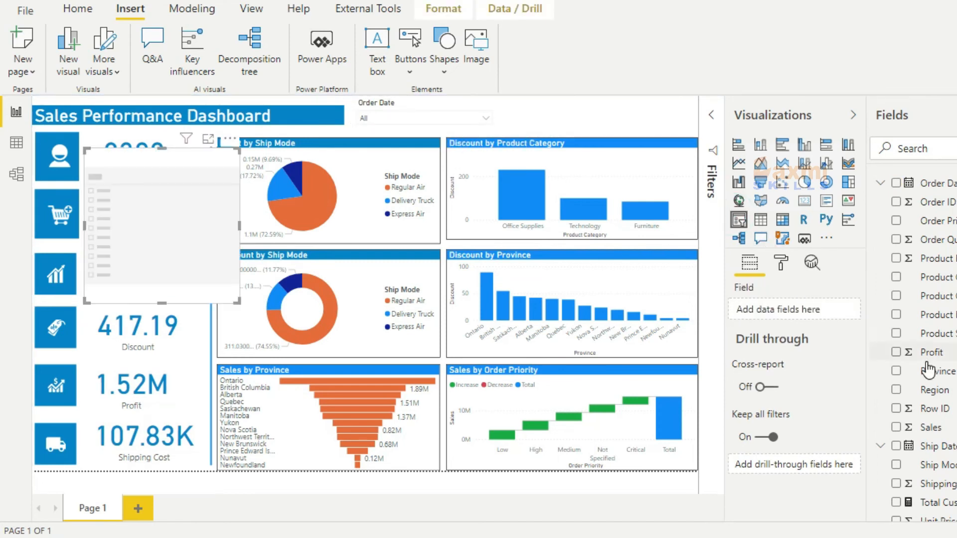
scroll(912, 393, "down", 1)
left_click(896, 414)
left_click(230, 154)
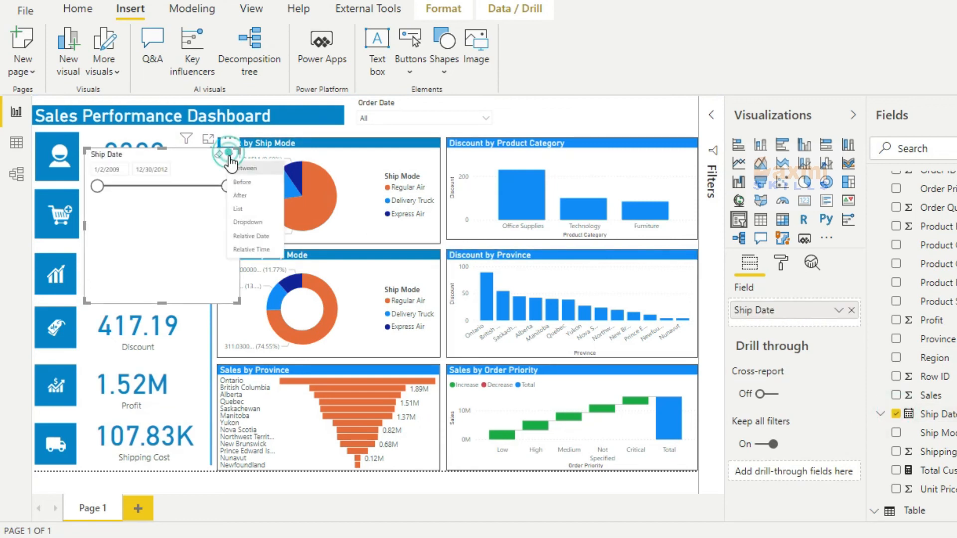
left_click(249, 231)
Move the Ship Date slicer beside the Order Date slicer and shrink it to the same compact height.
left_click_drag(199, 163, 619, 112)
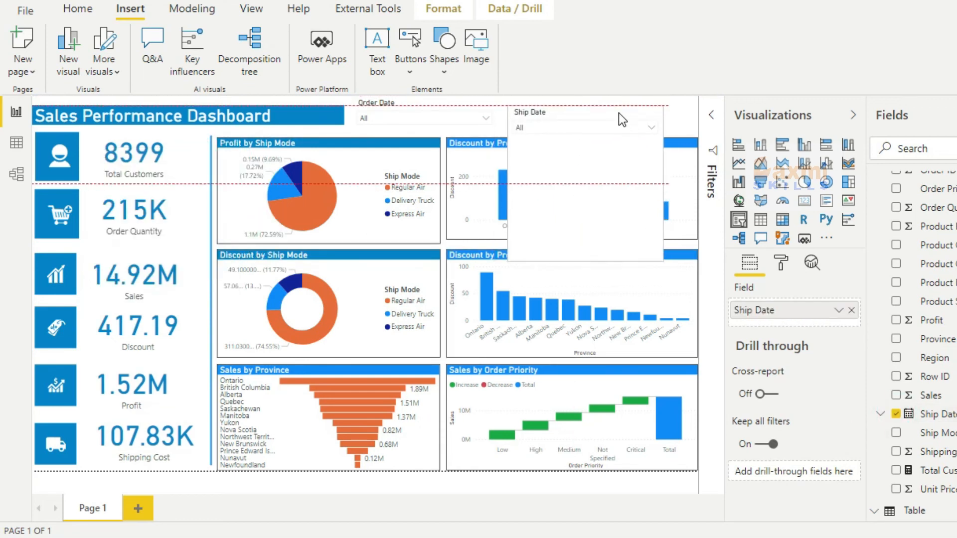
left_click_drag(641, 253, 609, 105)
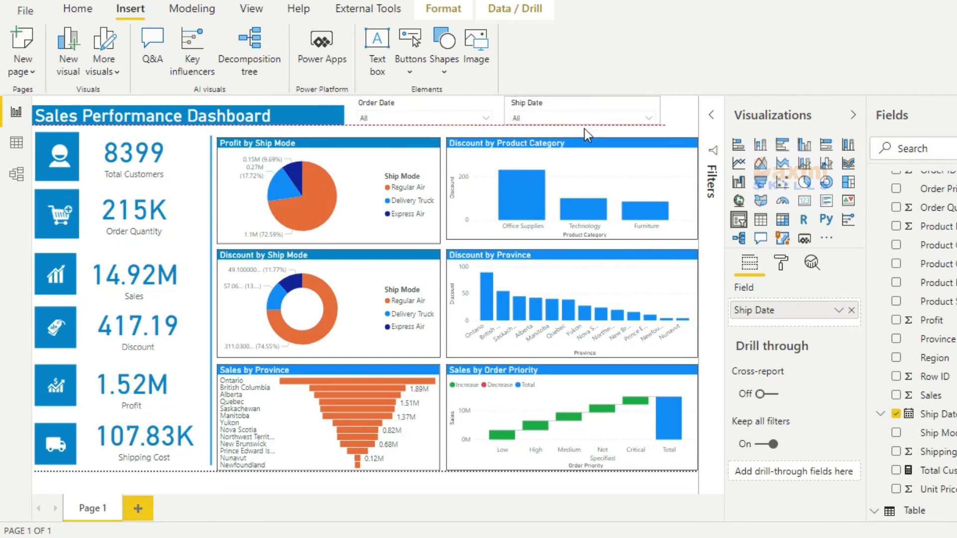
left_click(680, 121)
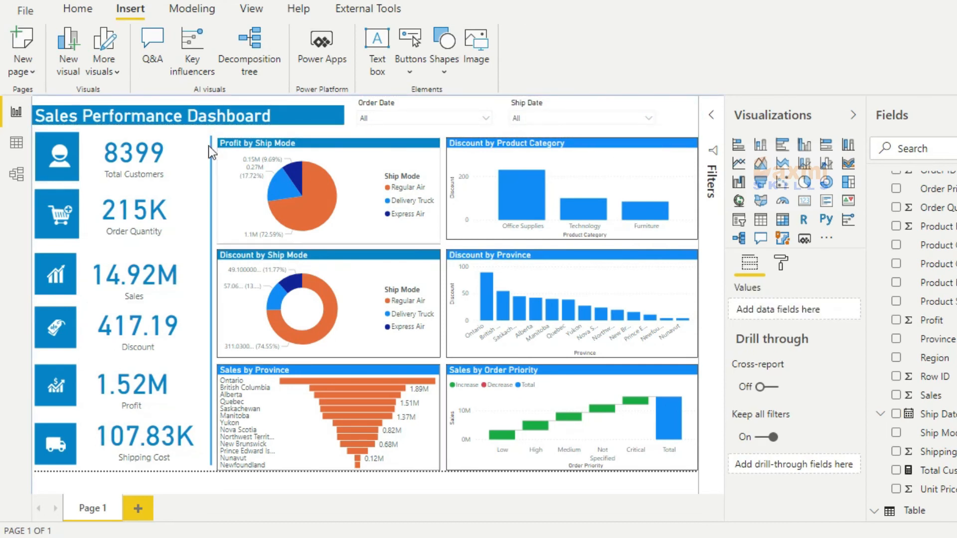
Apply the last built-in Power BI report theme, the one with orange, dark teal and gold data colors.
left_click(248, 19)
left_click(248, 12)
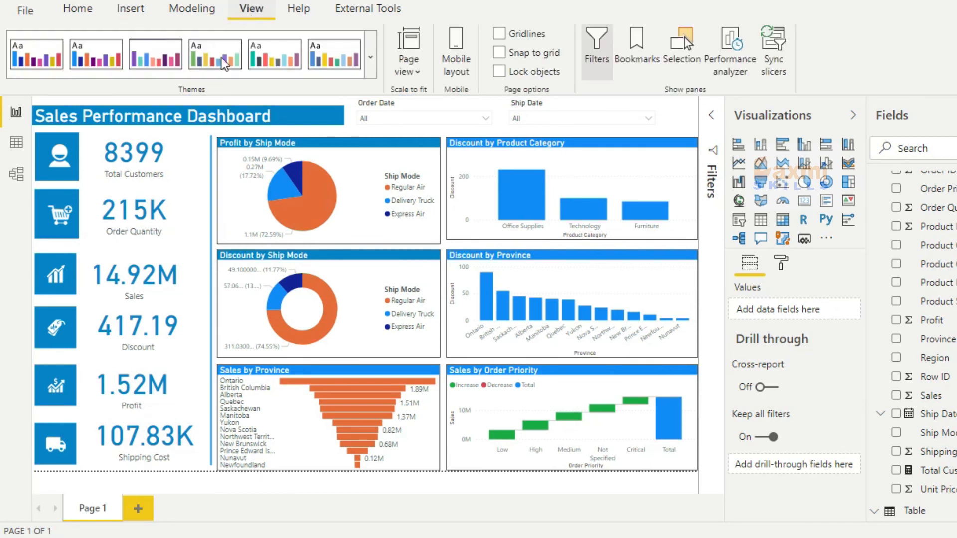
left_click(370, 56)
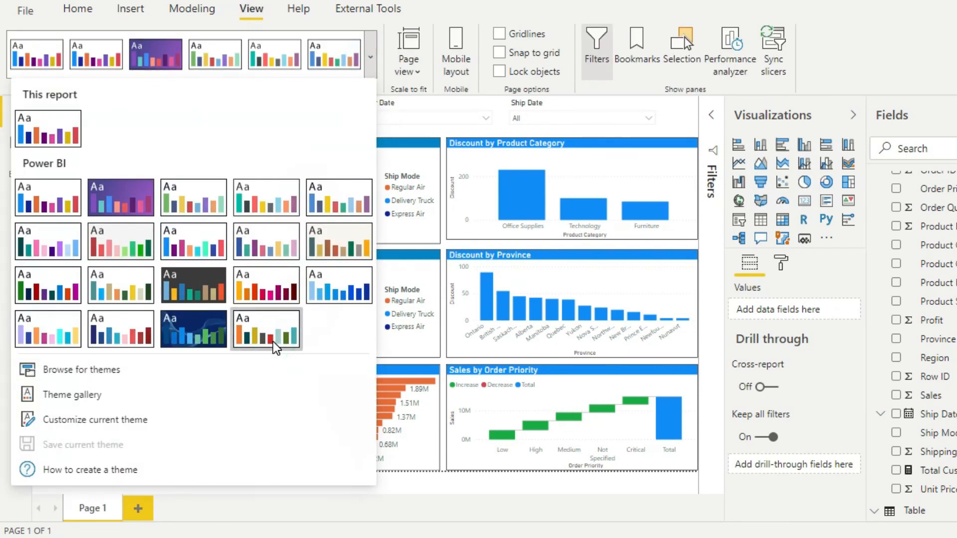
left_click(266, 329)
left_click(255, 299)
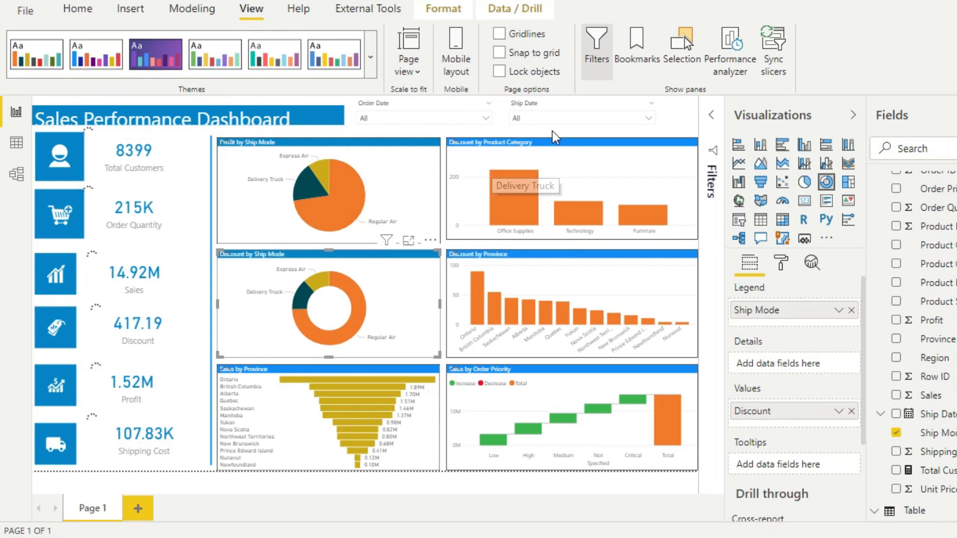
Reposition the Sales Performance Dashboard title banner upward to align with the slicers.
left_click(502, 116)
left_click(312, 114)
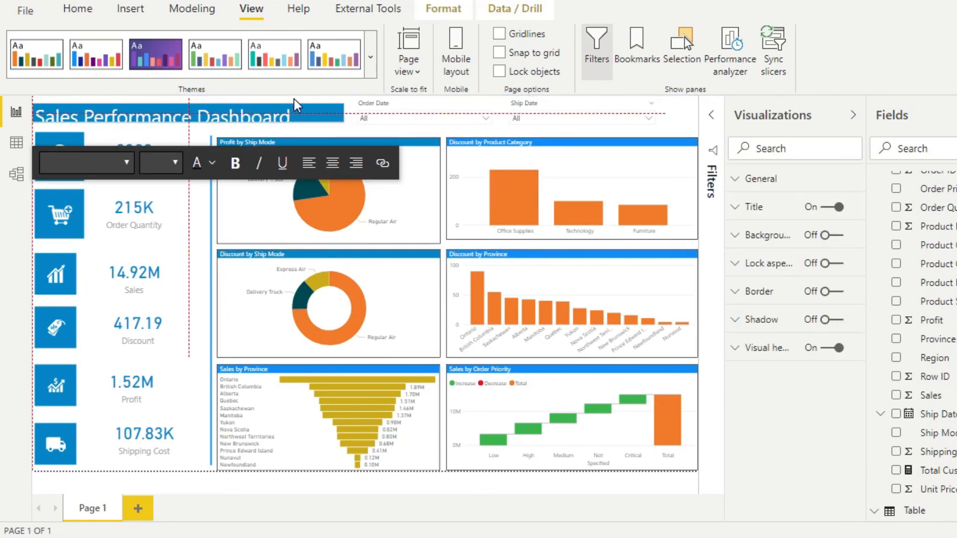
left_click_drag(188, 115, 199, 121)
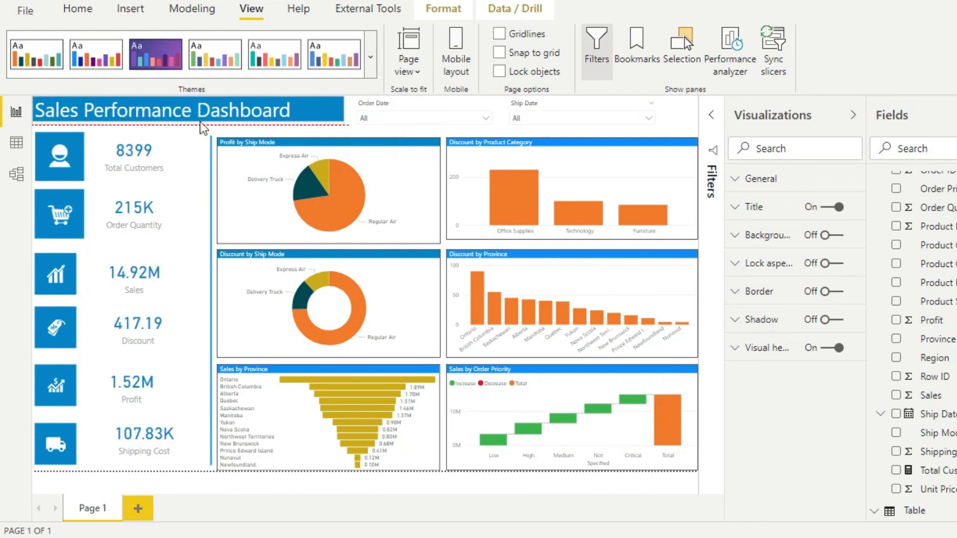
left_click(499, 121)
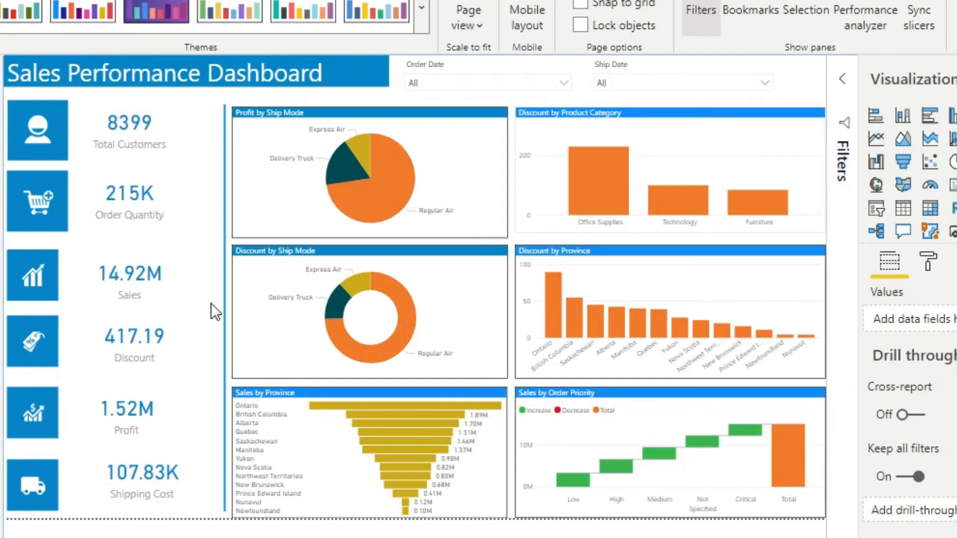
Test the Order Date slicer by filtering the dashboard to January 1, January 6 and January 9, 2009 in turn.
left_click(515, 84)
left_click(415, 98)
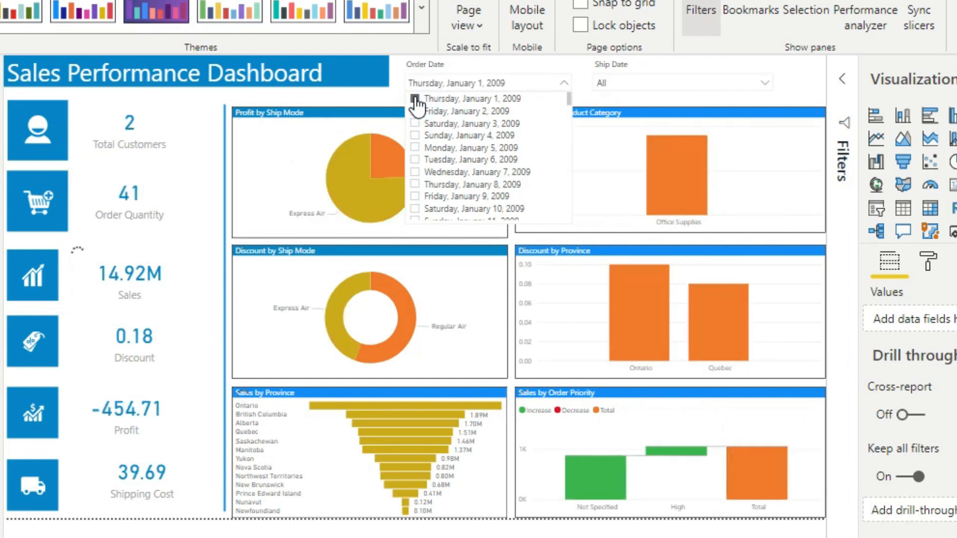
left_click(415, 160)
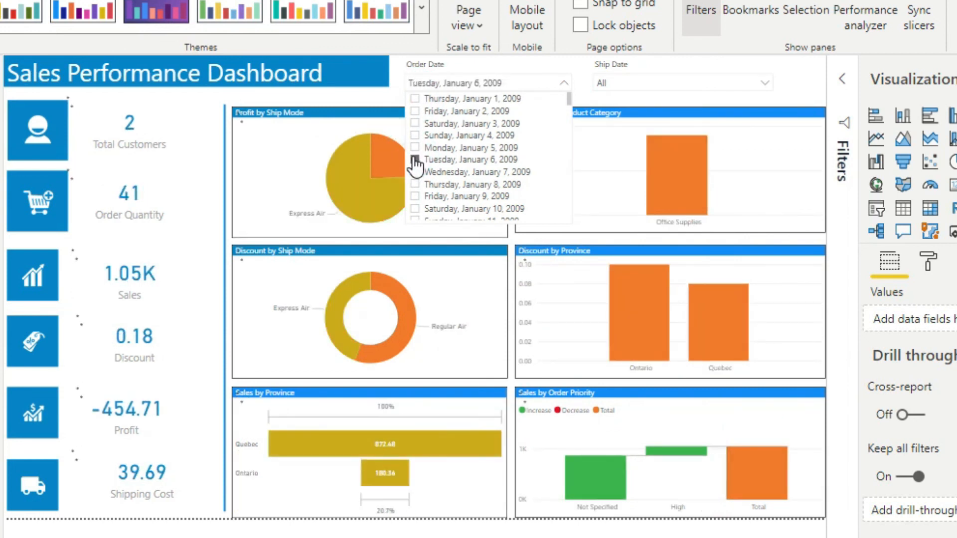
left_click(414, 197)
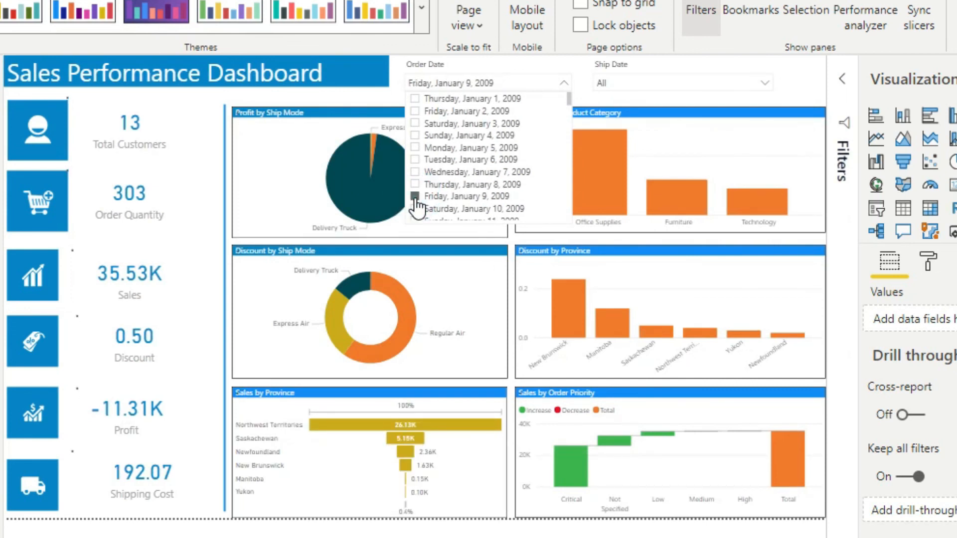
Test the Ship Date slicer with January 5 and January 9, 2009, and clear its filter.
left_click(765, 82)
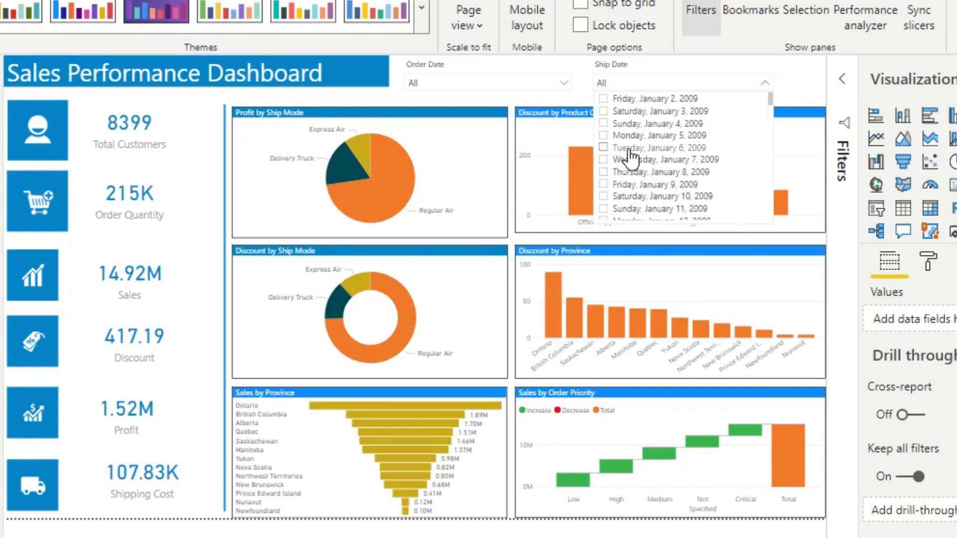
left_click(603, 136)
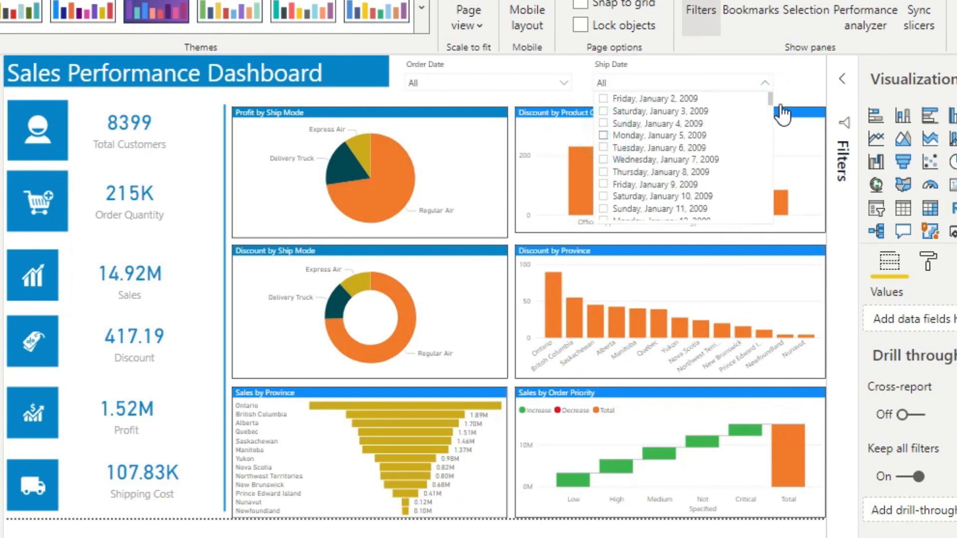
left_click(811, 71)
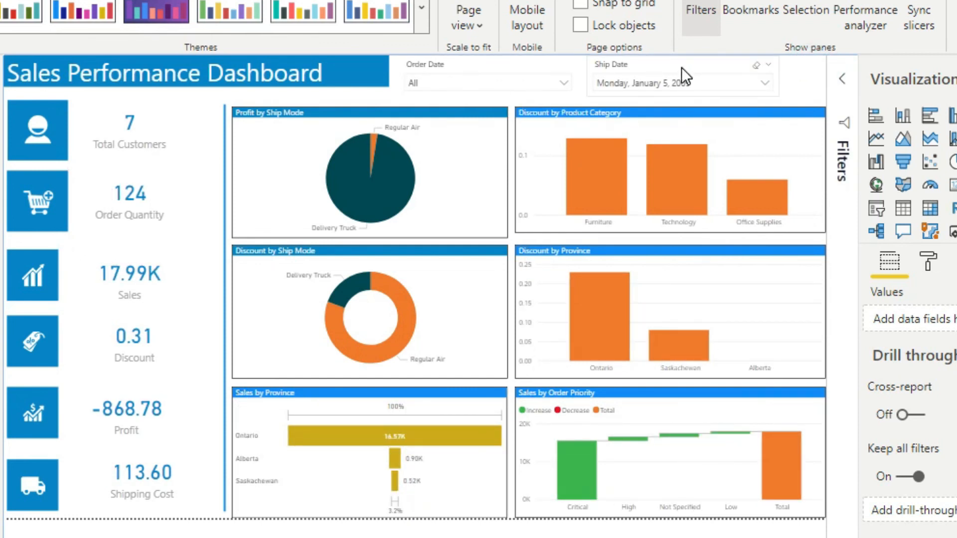
left_click(626, 80)
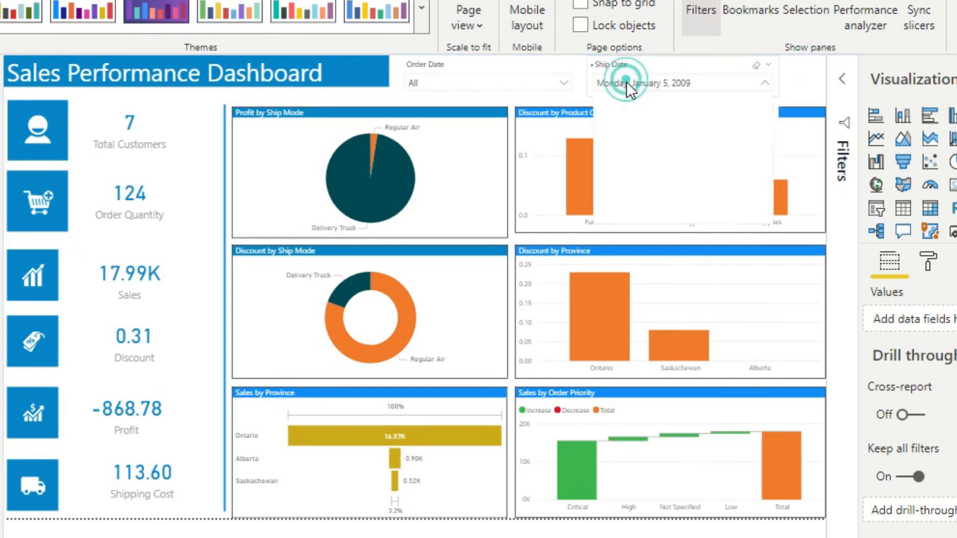
left_click(605, 184)
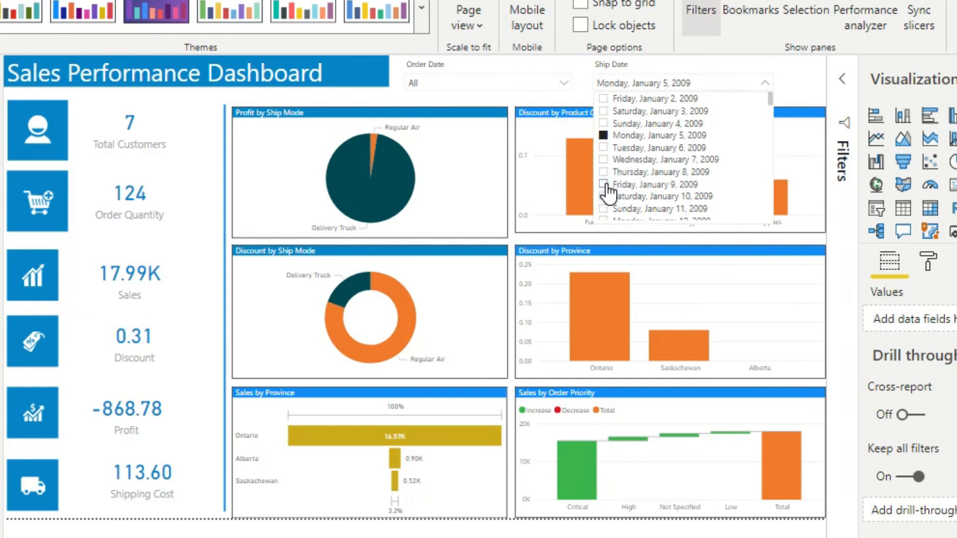
left_click(605, 186)
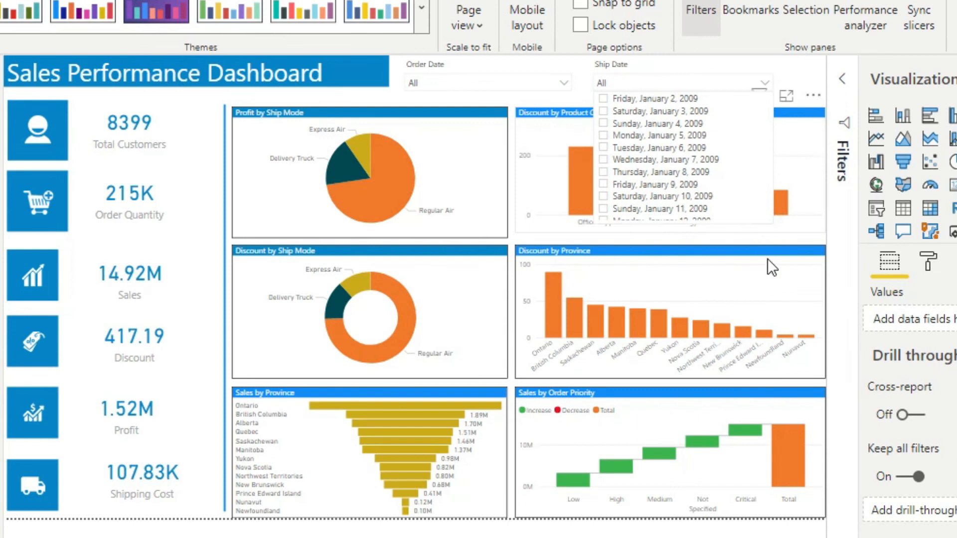
left_click(776, 273)
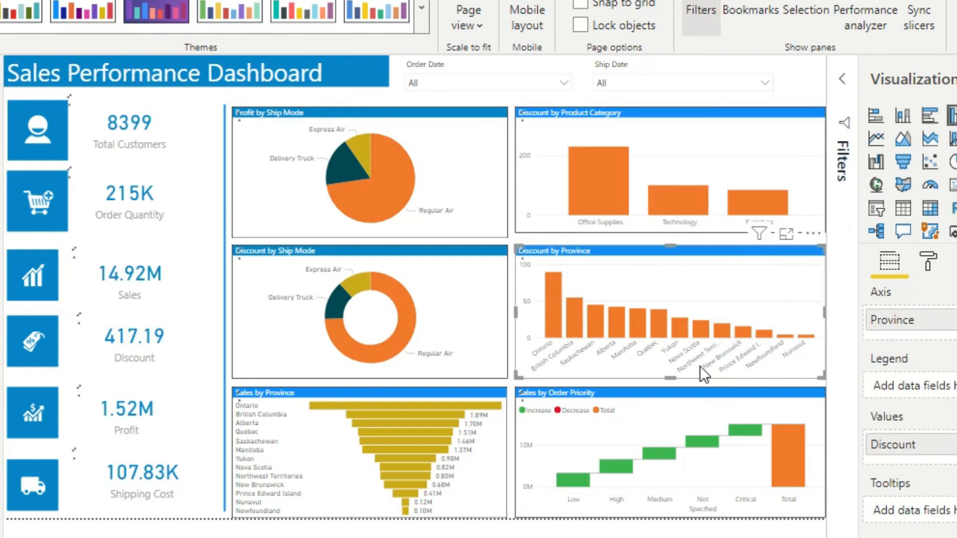